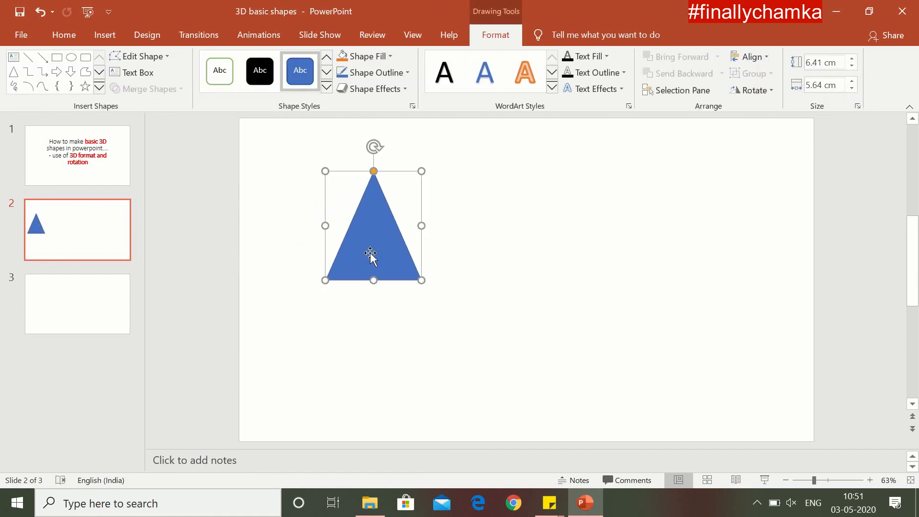
- Enlarge the triangle to about 7.1 cm high and 7.34 cm wide and reposition it on the slide
{"action": "left_click_drag", "start_coordinate": [322, 280], "coordinate": [296, 293]}
{"action": "left_click_drag", "start_coordinate": [359, 261], "coordinate": [386, 254]}
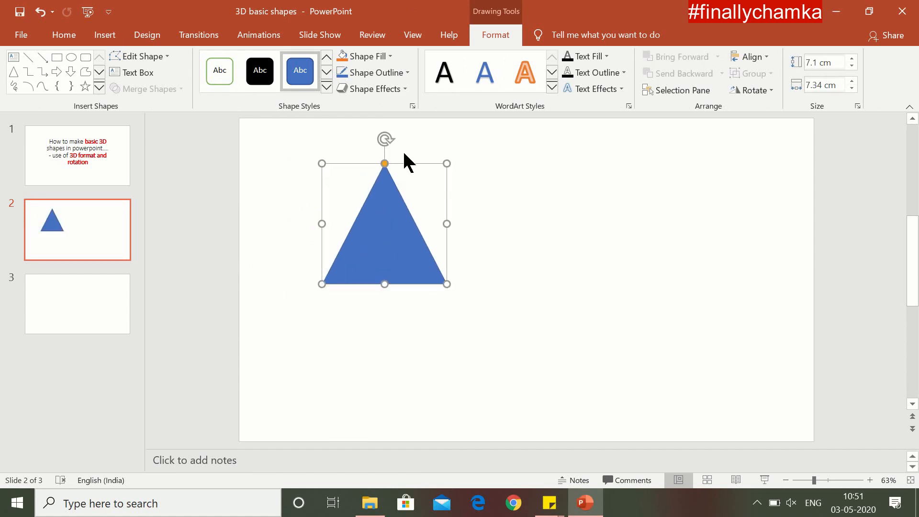
- Bring up the triangle's shape formatting settings and examine the available fill types, colours and textures
{"action": "left_click", "coordinate": [412, 106]}
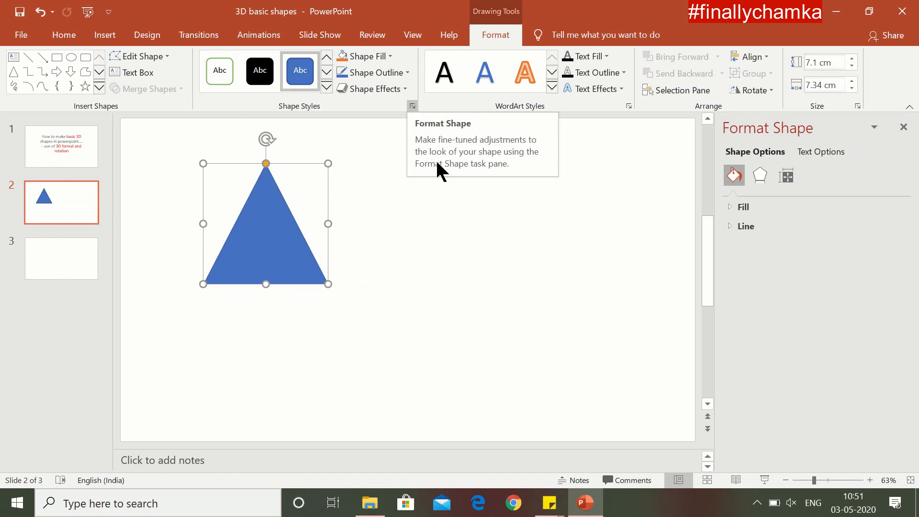
{"action": "left_click", "coordinate": [732, 209]}
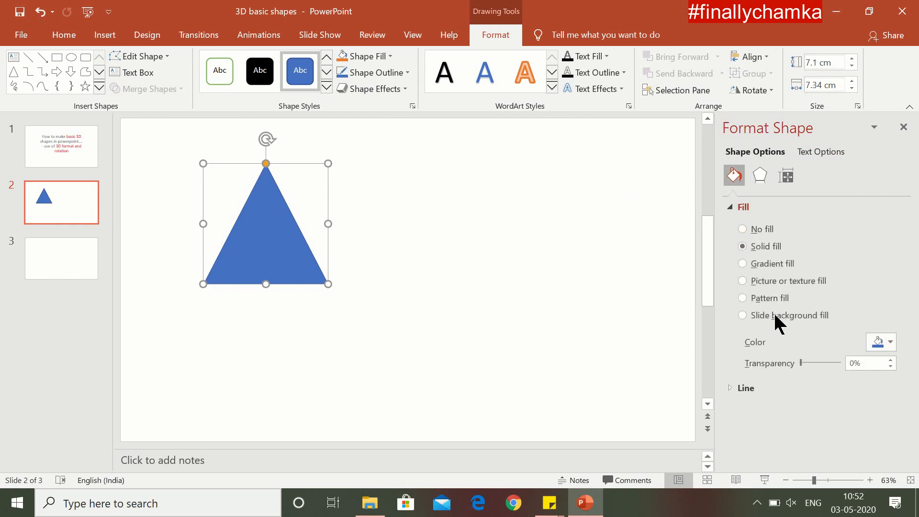
{"action": "left_click", "coordinate": [893, 341]}
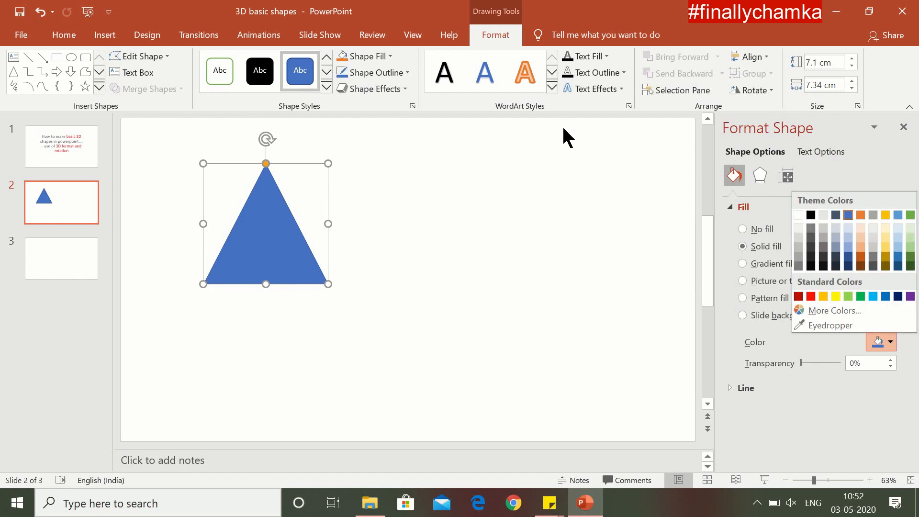
{"action": "left_click", "coordinate": [389, 55]}
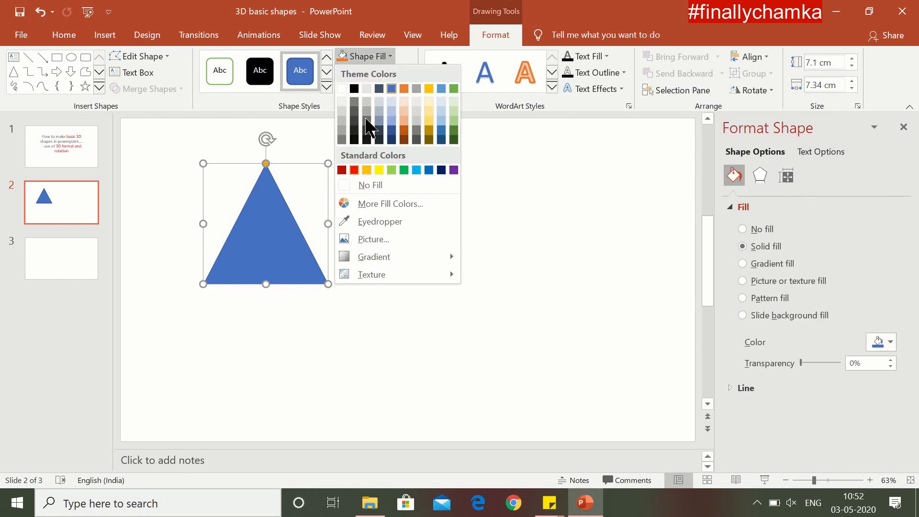
{"action": "mouse_move", "coordinate": [426, 272]}
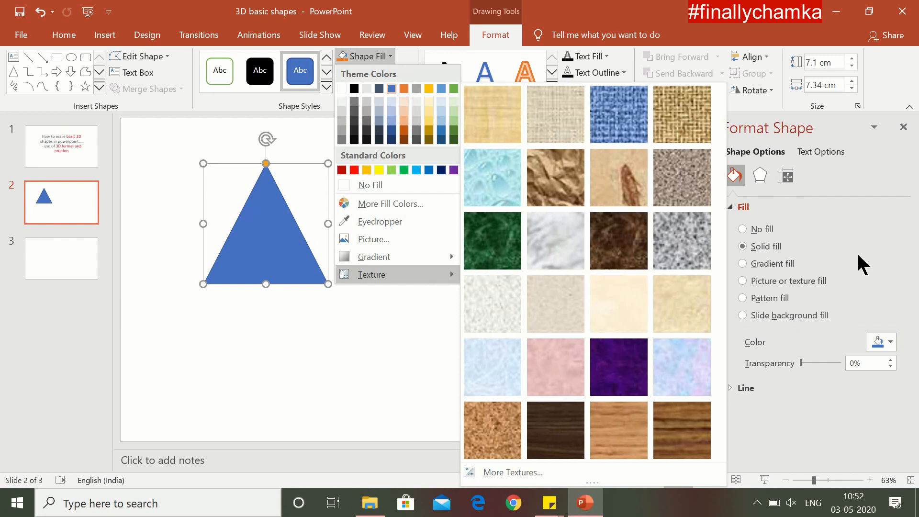
{"action": "left_click", "coordinate": [874, 249]}
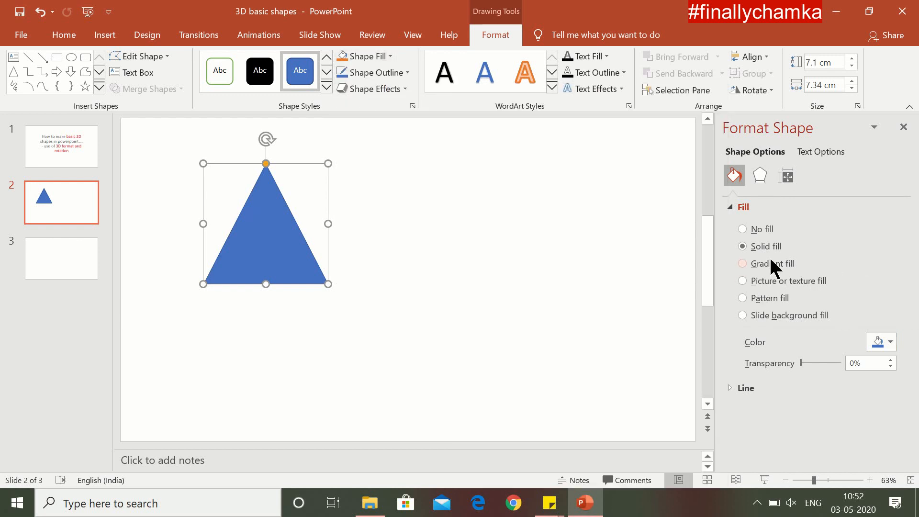
- Examine the triangle's line settings and the outline colour, weight and dash options
{"action": "left_click", "coordinate": [728, 387]}
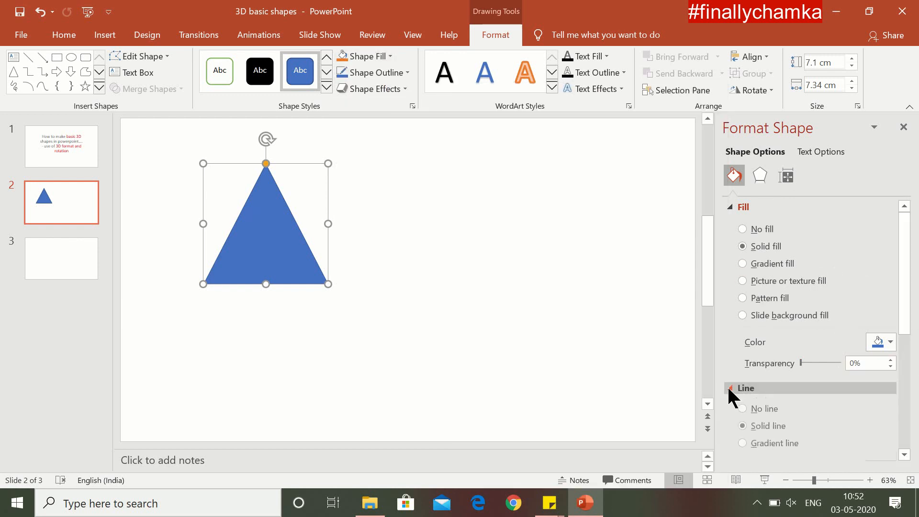
{"action": "left_click_drag", "start_coordinate": [908, 312], "coordinate": [917, 391]}
{"action": "left_click", "coordinate": [890, 303]}
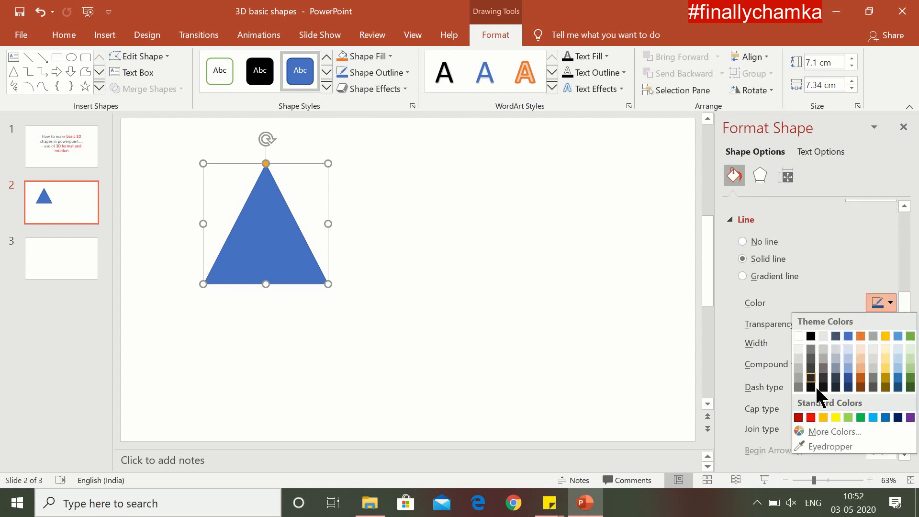
{"action": "left_click", "coordinate": [555, 217]}
{"action": "left_click", "coordinate": [402, 73]}
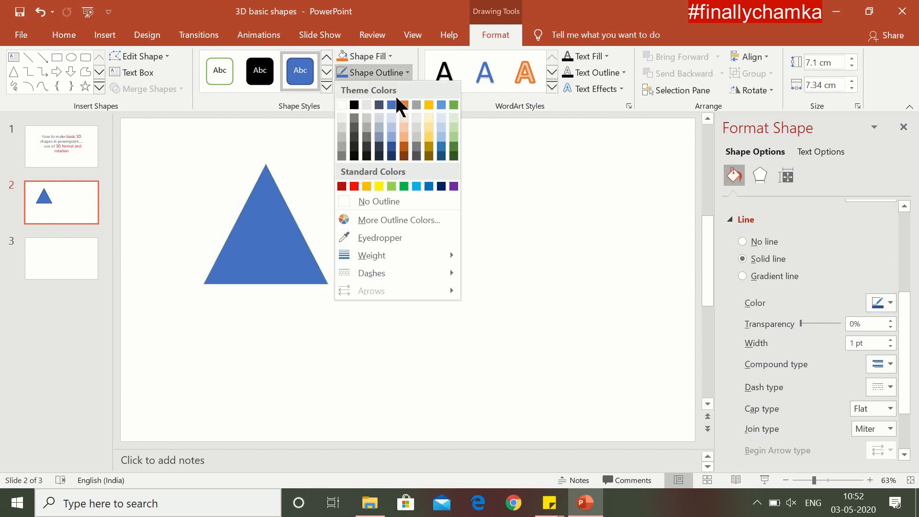
{"action": "left_click", "coordinate": [503, 180]}
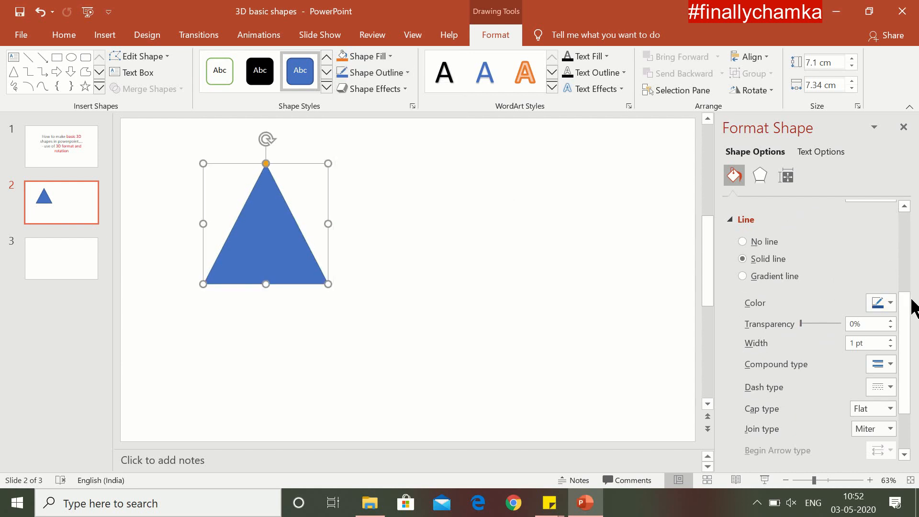
{"action": "left_click_drag", "start_coordinate": [906, 305], "coordinate": [899, 205]}
- Show the triangle's 3-D Format and 3-D Rotation effect settings and look through their options
{"action": "left_click", "coordinate": [758, 174]}
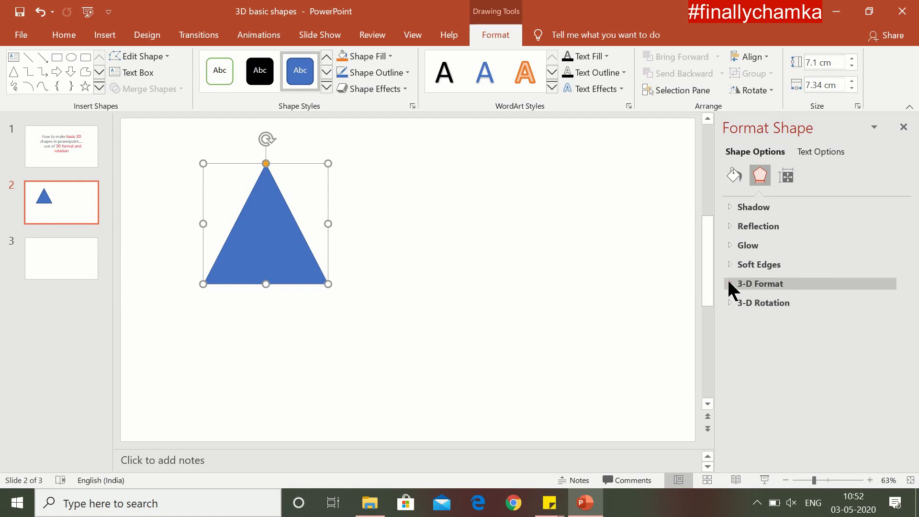
{"action": "left_click", "coordinate": [746, 284]}
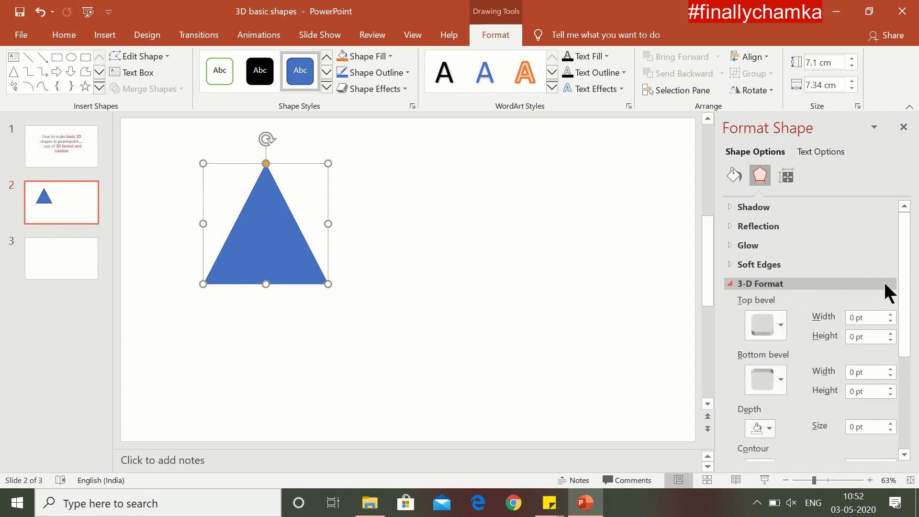
{"action": "scroll", "coordinate": [908, 300], "scroll_direction": "down", "scroll_amount": 1}
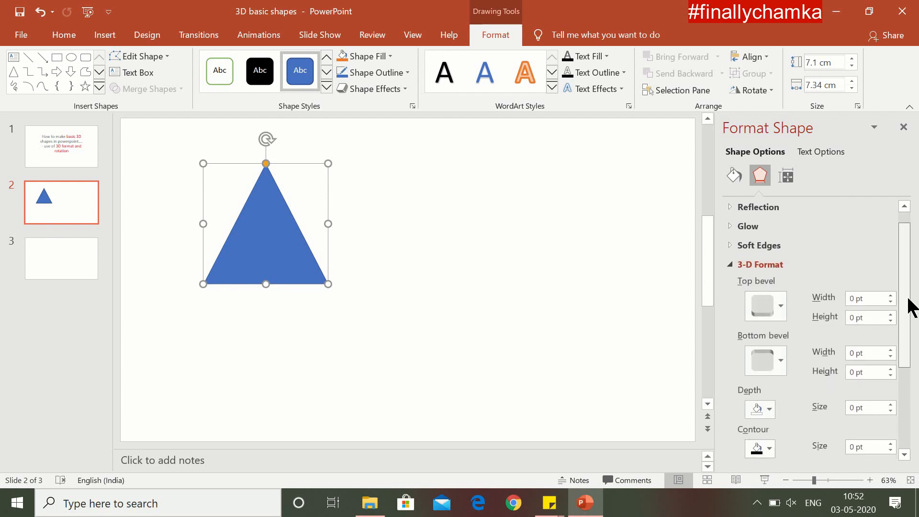
{"action": "left_click_drag", "start_coordinate": [908, 299], "coordinate": [911, 396]}
{"action": "left_click", "coordinate": [729, 451]}
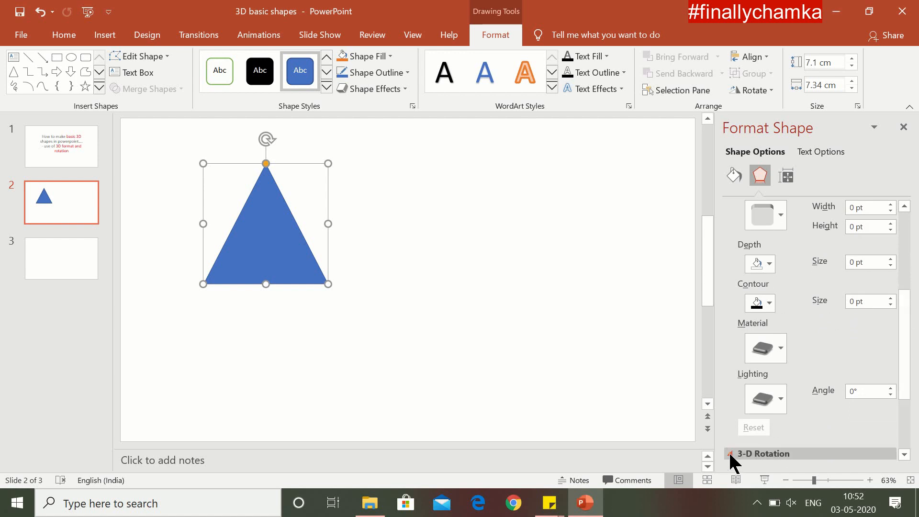
{"action": "left_click_drag", "start_coordinate": [902, 353], "coordinate": [906, 440]}
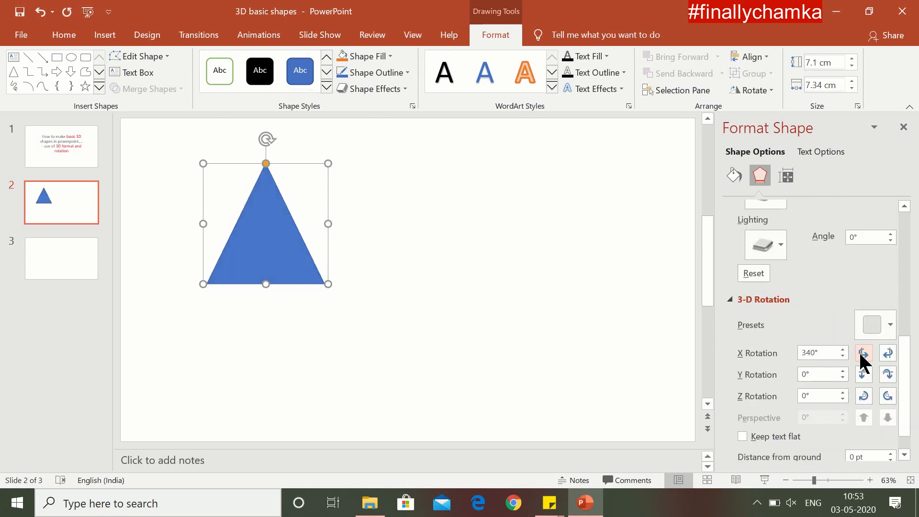
- Rotate the triangle in 3-D to X 315°, Y 30° and Z 335°
{"action": "left_click", "coordinate": [860, 354]}
{"action": "left_click", "coordinate": [860, 355]}
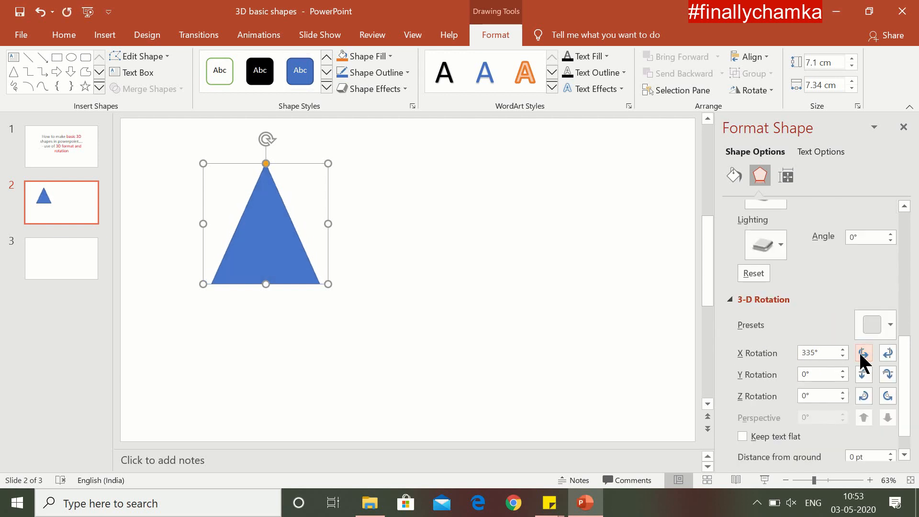
{"action": "left_click", "coordinate": [860, 354]}
{"action": "left_click", "coordinate": [860, 354]}
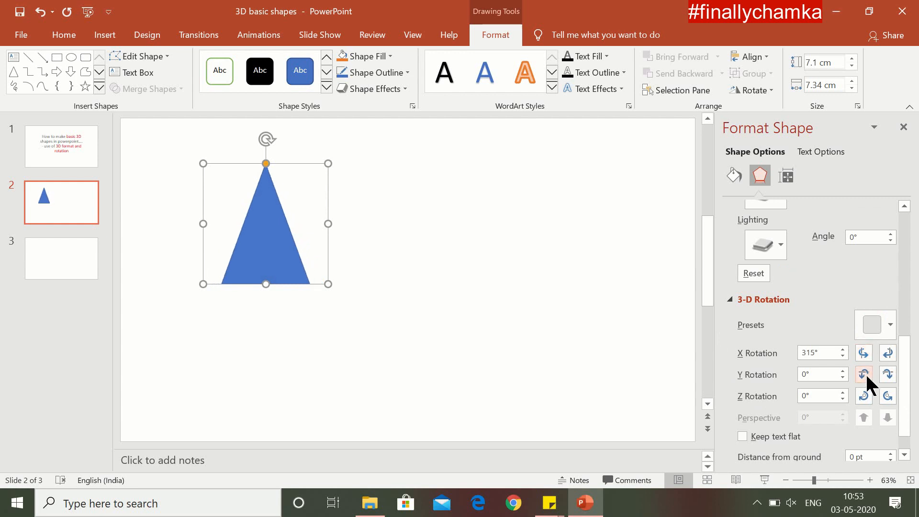
{"action": "left_click", "coordinate": [865, 375]}
{"action": "left_click", "coordinate": [864, 375]}
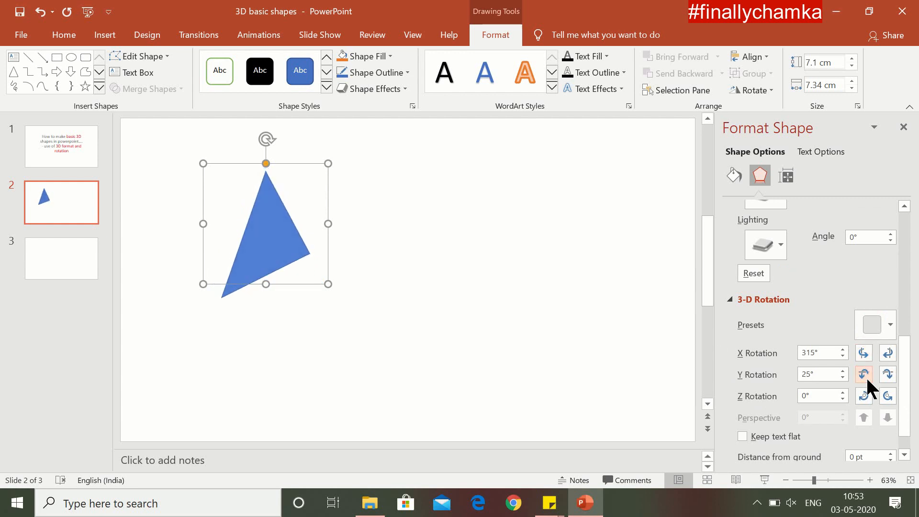
{"action": "left_click", "coordinate": [864, 375]}
{"action": "left_click", "coordinate": [864, 396]}
{"action": "left_click", "coordinate": [865, 396]}
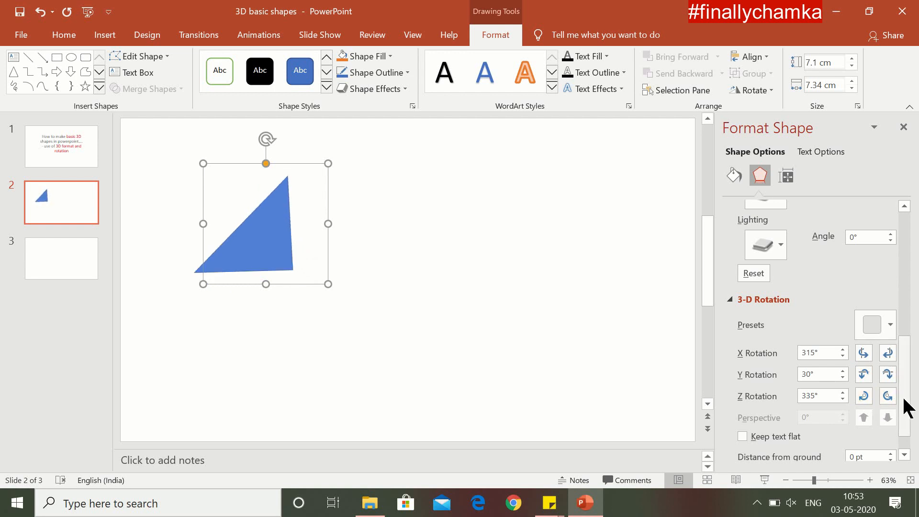
- Apply the first Parallel 3-D rotation preset to the triangle, with X 45°, Y 35° and Z 0°
{"action": "left_click_drag", "start_coordinate": [907, 408], "coordinate": [908, 420]}
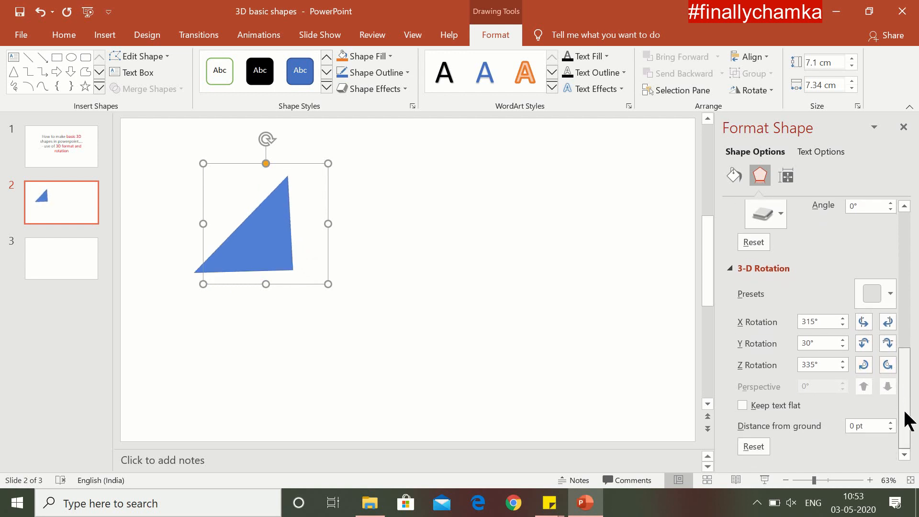
{"action": "left_click", "coordinate": [891, 297]}
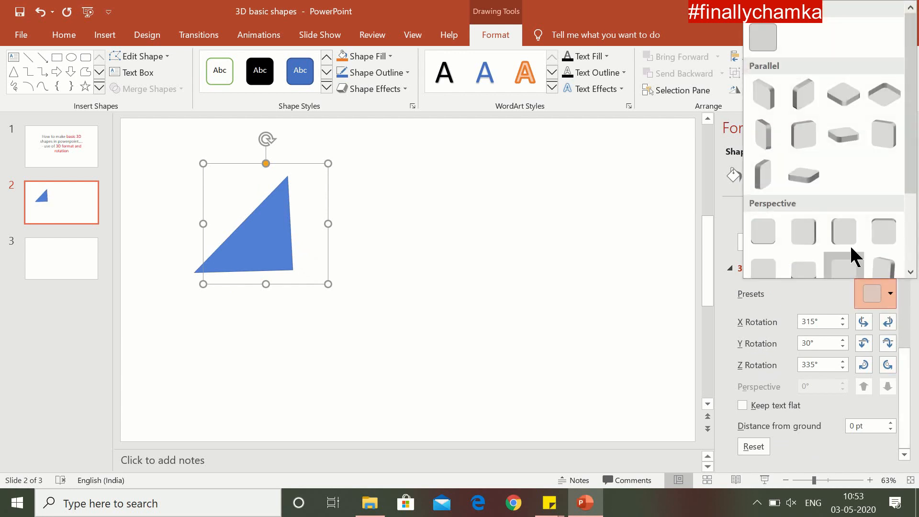
{"action": "left_click_drag", "start_coordinate": [912, 182], "coordinate": [905, 157]}
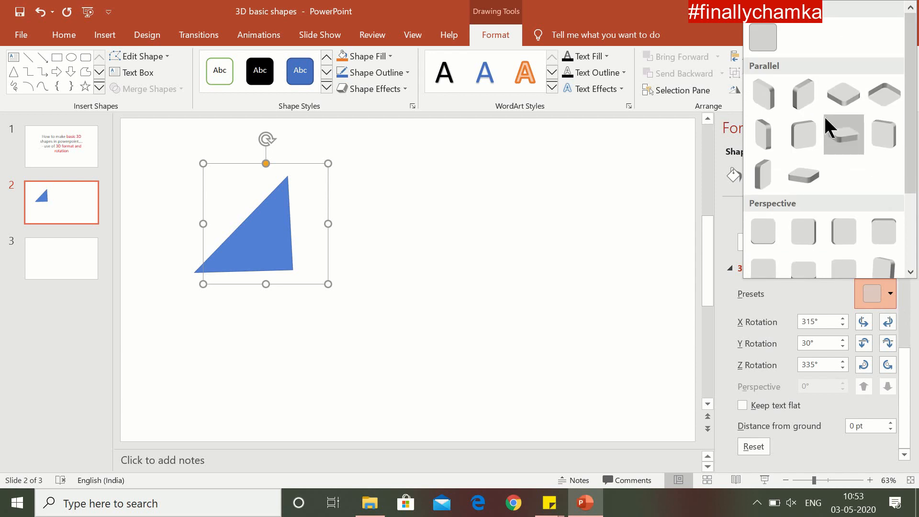
{"action": "left_click", "coordinate": [768, 94]}
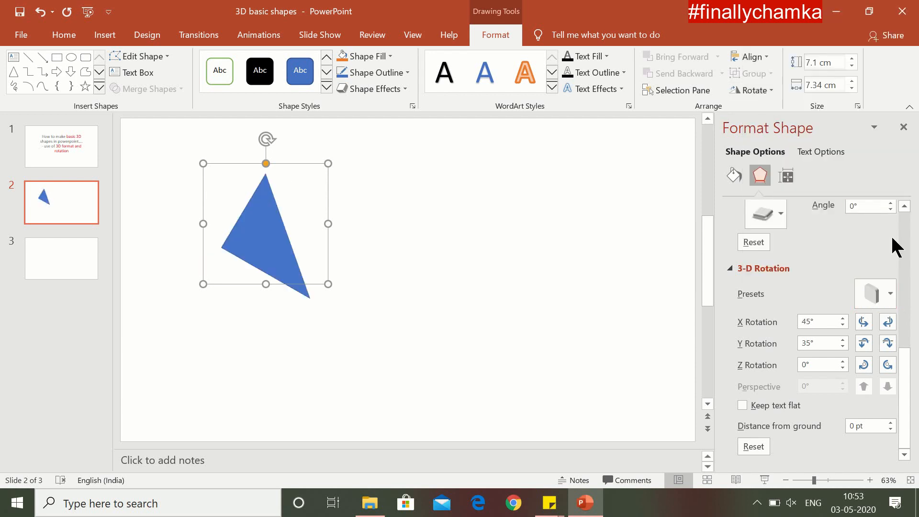
- Clear the triangle's 3-D rotation and apply the second Parallel preset, with X 315°, Y 35° and Z 0°
{"action": "left_click", "coordinate": [890, 292]}
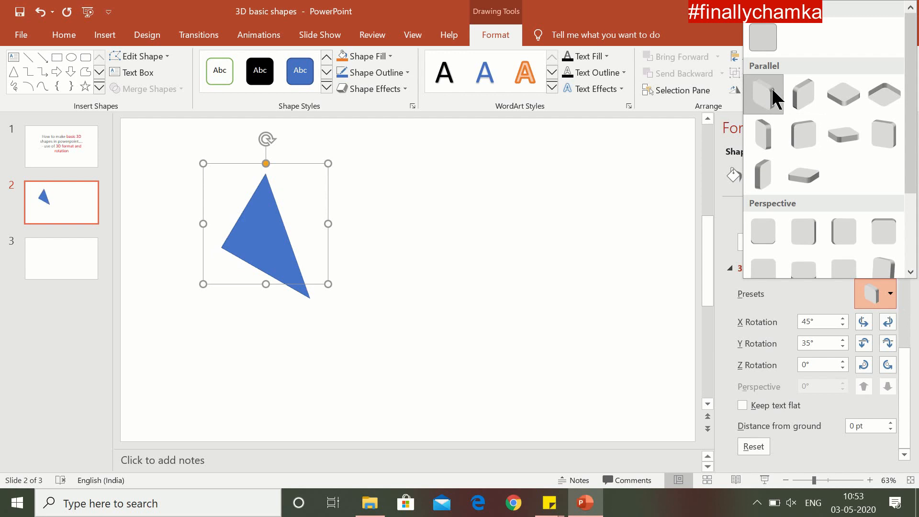
{"action": "left_click", "coordinate": [763, 41]}
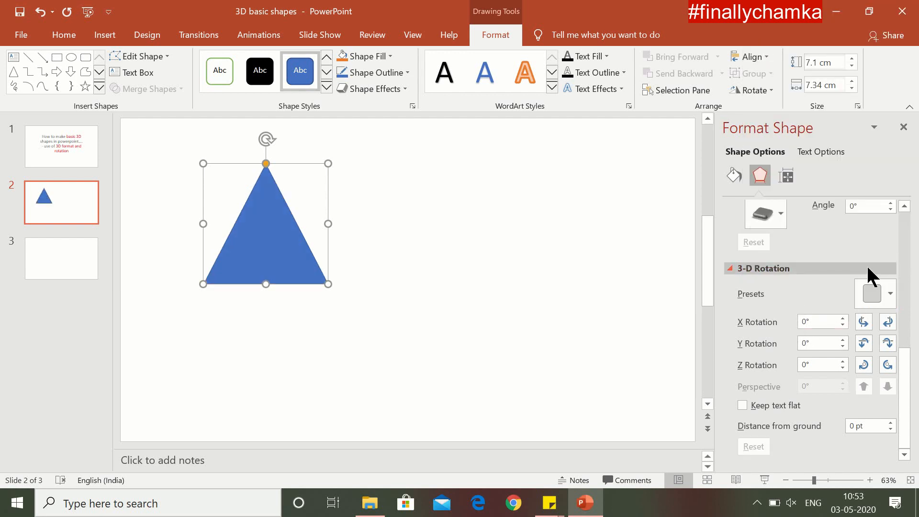
{"action": "left_click", "coordinate": [889, 293]}
{"action": "left_click", "coordinate": [812, 104]}
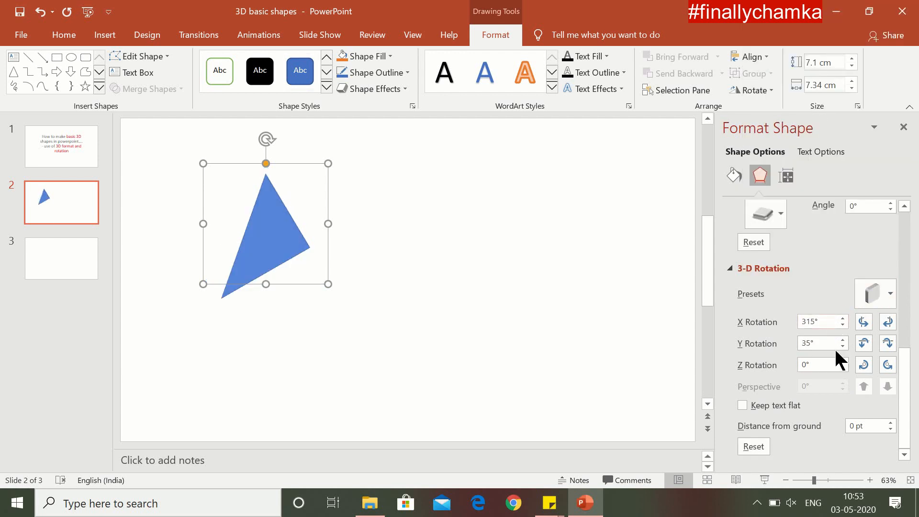
- Apply the last Parallel 3-D rotation preset to the triangle, with X 53.5°, Y 301.3° and Z 302.4°
{"action": "left_click", "coordinate": [889, 294]}
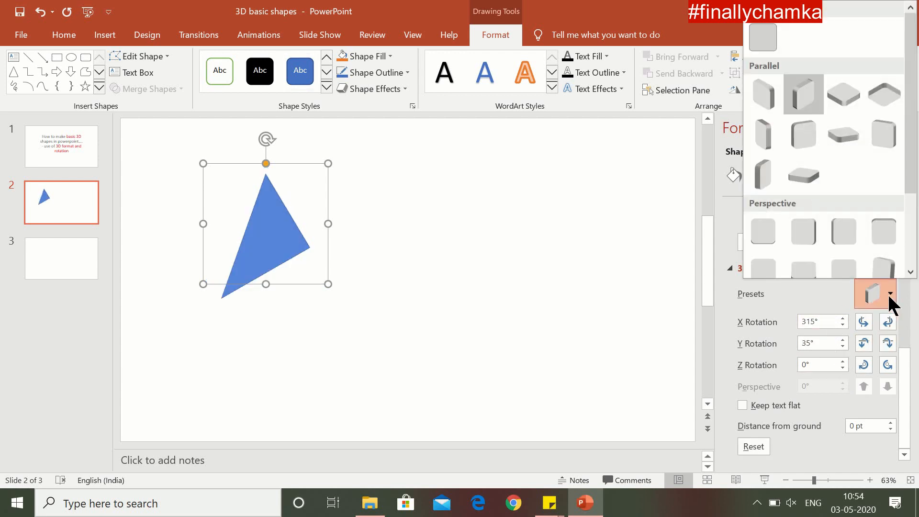
{"action": "left_click", "coordinate": [805, 181]}
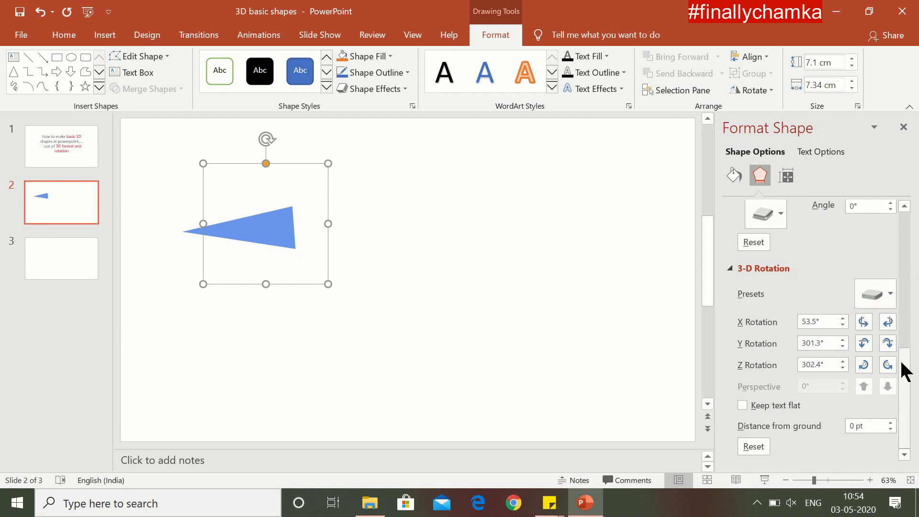
- Set the width of the triangle's top bevel to 100 pt in the 3-D format settings
{"action": "scroll", "coordinate": [909, 375], "scroll_direction": "up", "scroll_amount": 2}
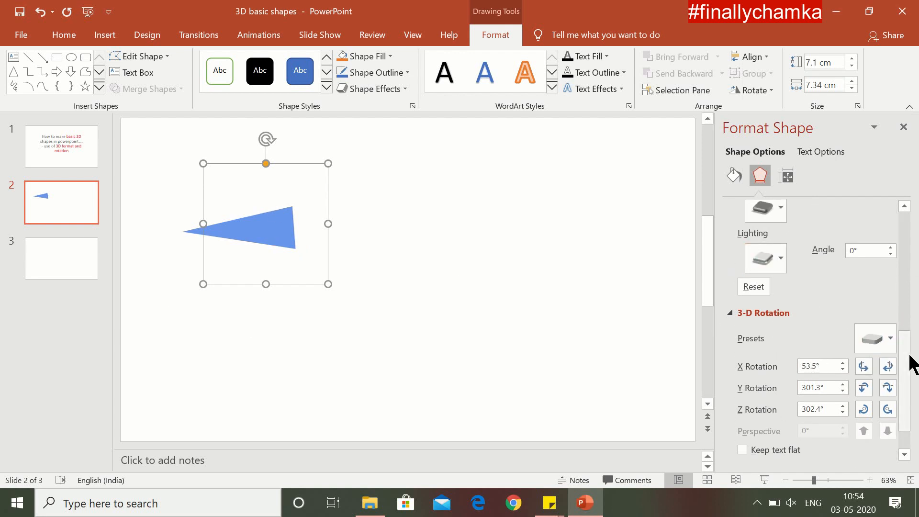
{"action": "left_click_drag", "start_coordinate": [905, 361], "coordinate": [915, 220]}
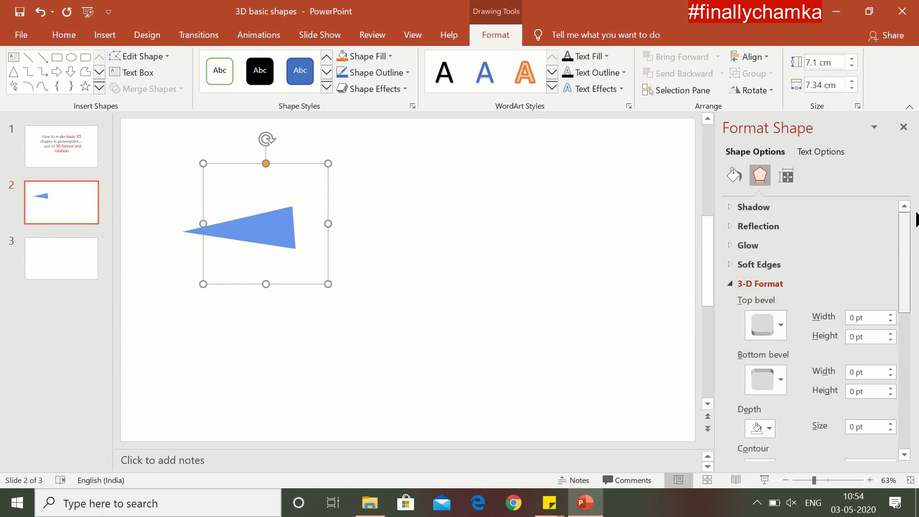
{"action": "left_click", "coordinate": [889, 315]}
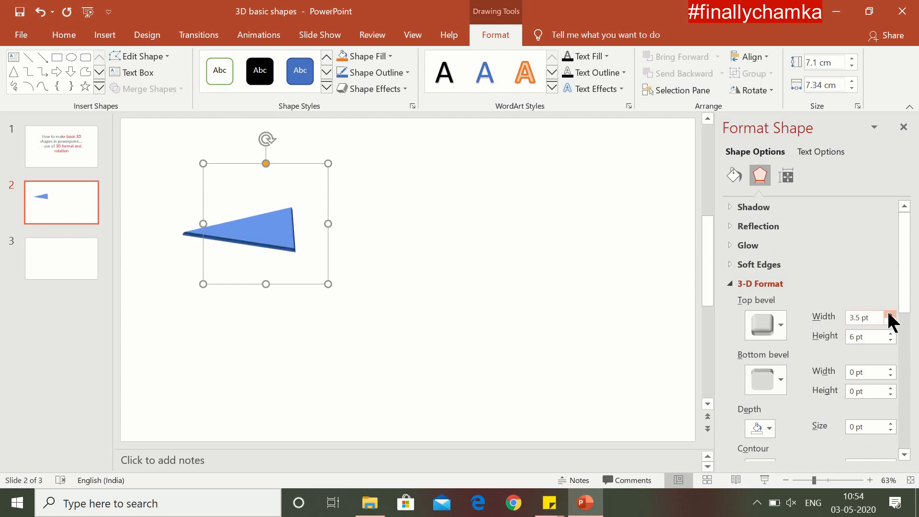
{"action": "left_click", "coordinate": [890, 315]}
{"action": "left_click", "coordinate": [889, 315]}
{"action": "left_click", "coordinate": [889, 314]}
{"action": "left_click", "coordinate": [889, 314]}
{"action": "left_click", "coordinate": [889, 315]}
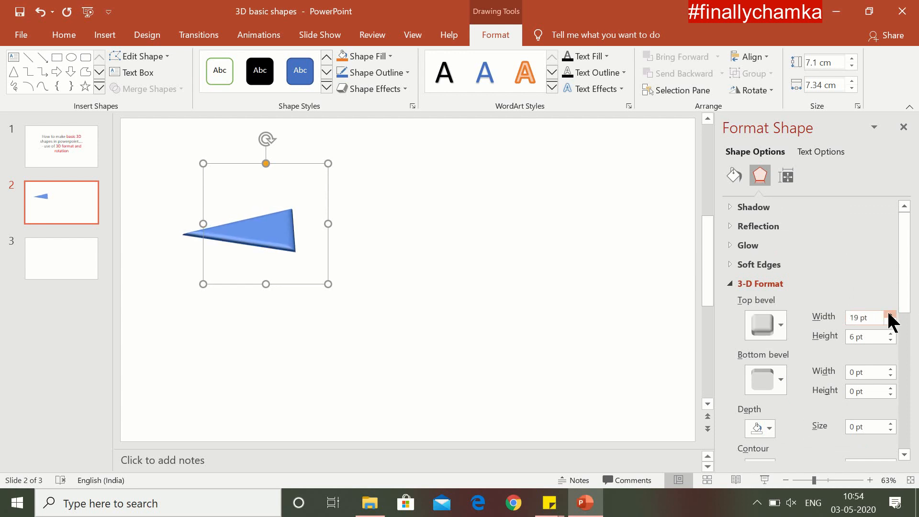
{"action": "left_click", "coordinate": [889, 314]}
{"action": "left_click", "coordinate": [890, 315]}
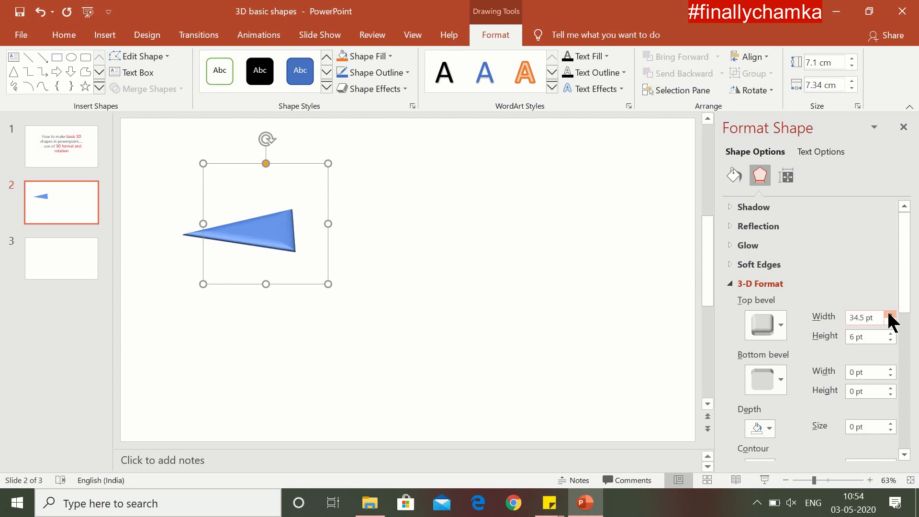
{"action": "left_click", "coordinate": [889, 315]}
{"action": "left_click", "coordinate": [889, 314]}
{"action": "left_click", "coordinate": [889, 314]}
{"action": "left_click", "coordinate": [889, 315]}
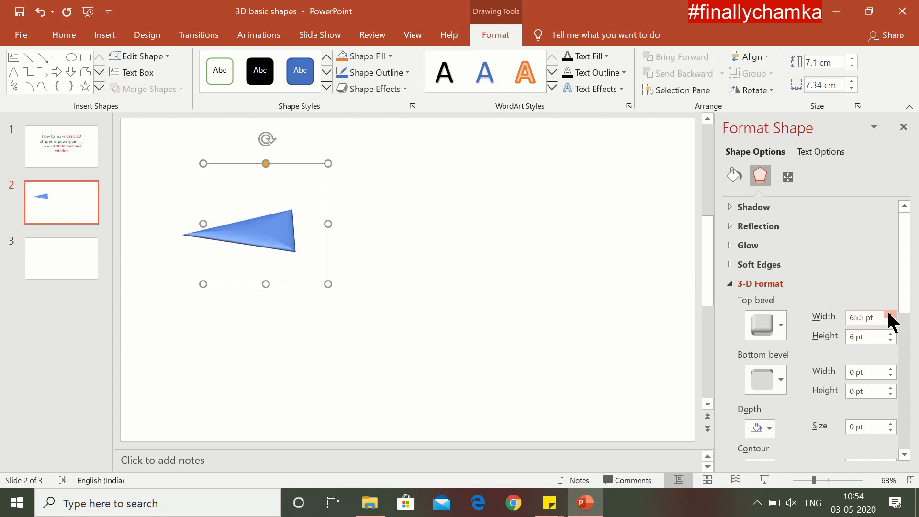
{"action": "left_click", "coordinate": [889, 315]}
{"action": "left_click", "coordinate": [889, 314]}
{"action": "left_click", "coordinate": [889, 314]}
{"action": "left_click", "coordinate": [889, 314]}
{"action": "left_click", "coordinate": [890, 314]}
{"action": "left_click", "coordinate": [890, 314]}
{"action": "left_click", "coordinate": [890, 315]}
- Raise the height of the triangle's top bevel to 100 pt
{"action": "left_click", "coordinate": [889, 334]}
{"action": "left_click", "coordinate": [889, 334]}
{"action": "left_click", "coordinate": [889, 334]}
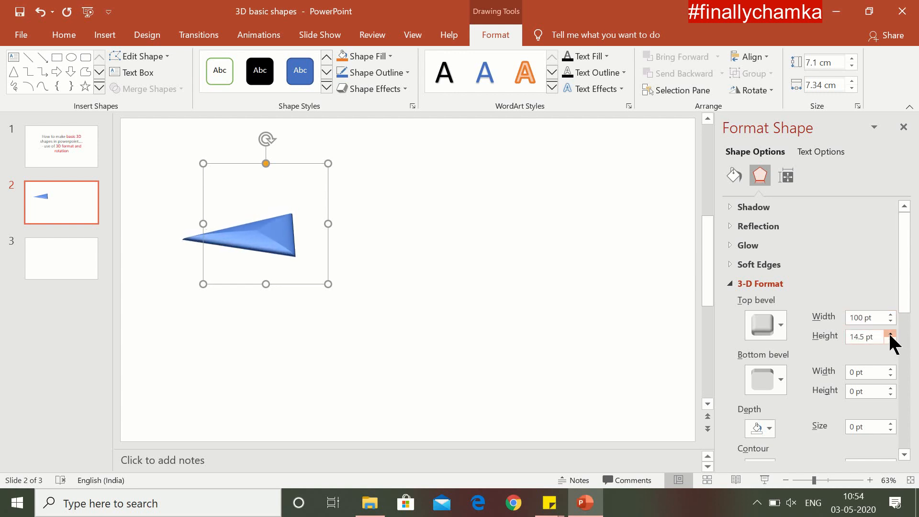
{"action": "left_click", "coordinate": [889, 334]}
{"action": "left_click", "coordinate": [889, 334]}
{"action": "left_click", "coordinate": [890, 334]}
{"action": "left_click", "coordinate": [890, 333]}
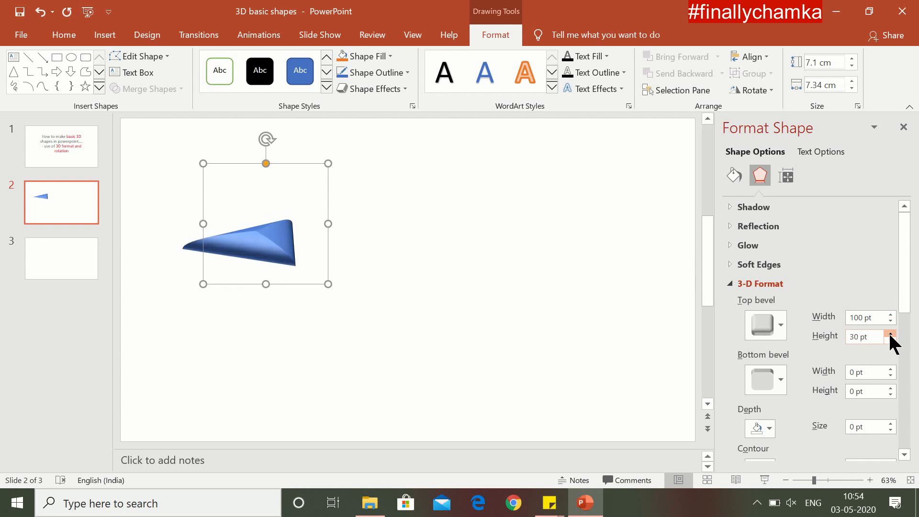
{"action": "left_click", "coordinate": [889, 333]}
{"action": "left_click", "coordinate": [889, 333]}
{"action": "left_click", "coordinate": [889, 333]}
{"action": "left_click", "coordinate": [889, 334]}
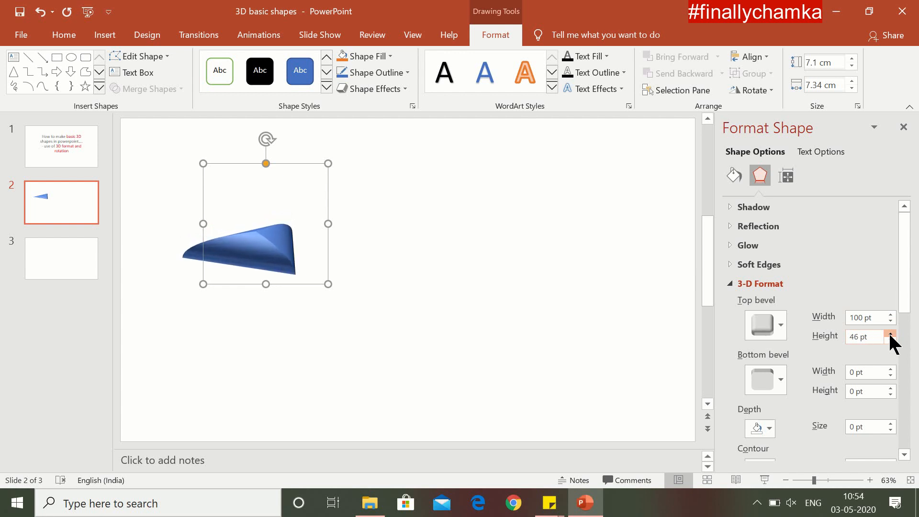
{"action": "left_click", "coordinate": [889, 333]}
{"action": "left_click", "coordinate": [889, 334]}
{"action": "left_click", "coordinate": [889, 334]}
{"action": "left_click", "coordinate": [889, 334]}
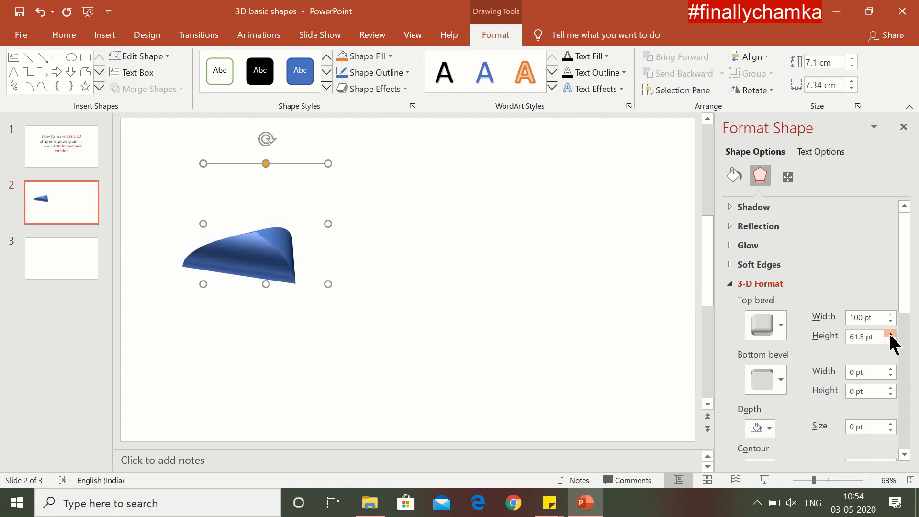
{"action": "left_click", "coordinate": [889, 333]}
{"action": "left_click", "coordinate": [889, 333]}
{"action": "left_click", "coordinate": [890, 333]}
{"action": "left_click", "coordinate": [890, 334]}
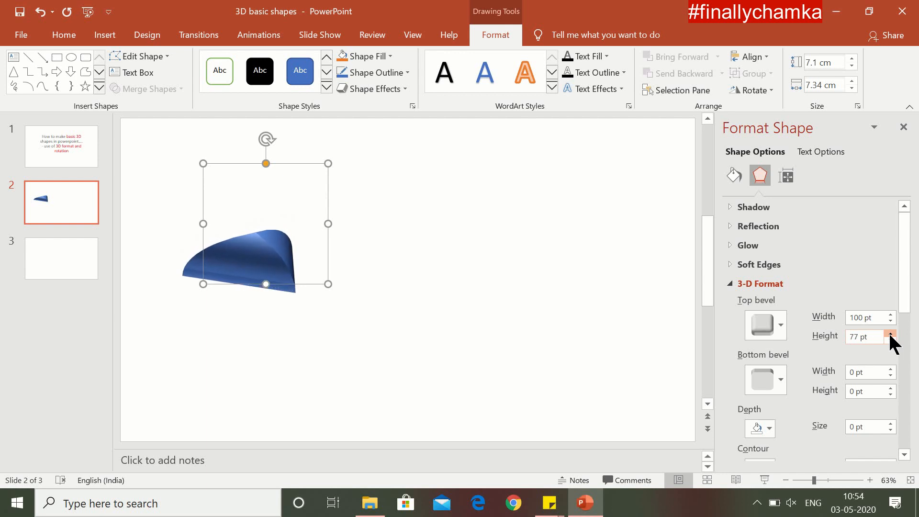
{"action": "left_click", "coordinate": [889, 334]}
{"action": "left_click", "coordinate": [889, 333]}
{"action": "left_click", "coordinate": [890, 334]}
{"action": "left_click", "coordinate": [889, 333]}
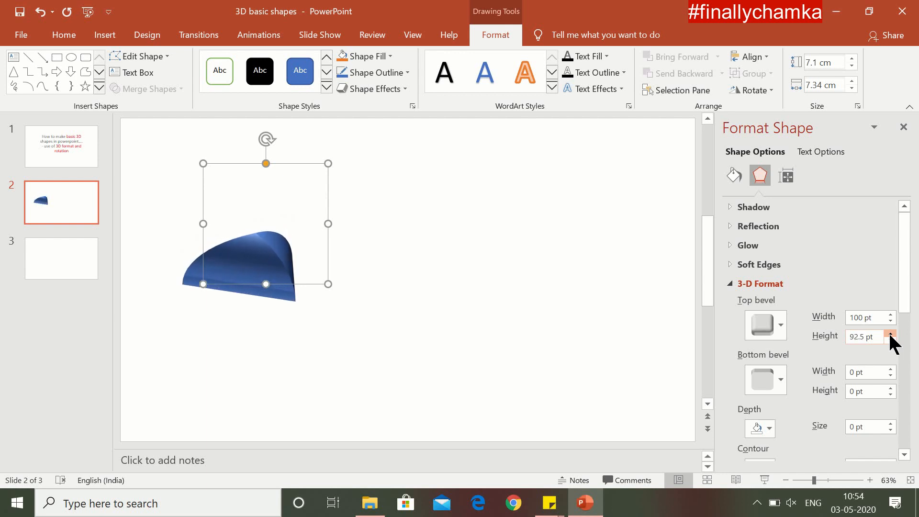
{"action": "left_click", "coordinate": [890, 333]}
{"action": "left_click", "coordinate": [889, 334]}
{"action": "left_click", "coordinate": [889, 334]}
{"action": "left_click", "coordinate": [890, 334]}
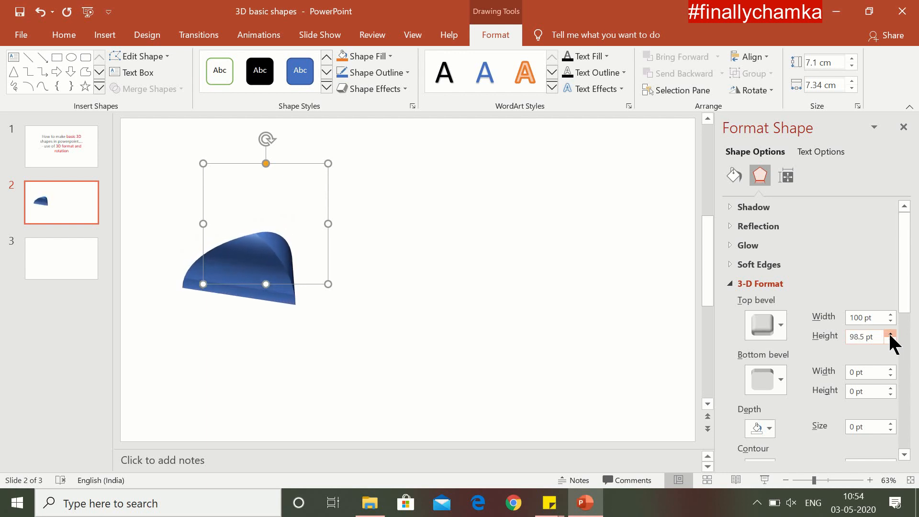
{"action": "left_click", "coordinate": [889, 334]}
{"action": "left_click", "coordinate": [889, 333]}
{"action": "left_click", "coordinate": [889, 333]}
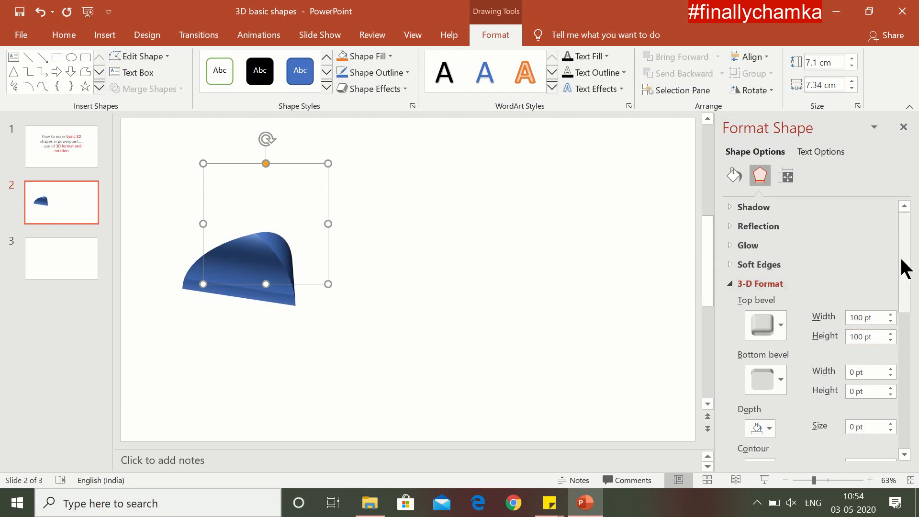
- Clear the bevelled triangle's 3-D rotation with the no-rotation preset, so X, Y and Z are 0°
{"action": "left_click_drag", "start_coordinate": [902, 261], "coordinate": [916, 403]}
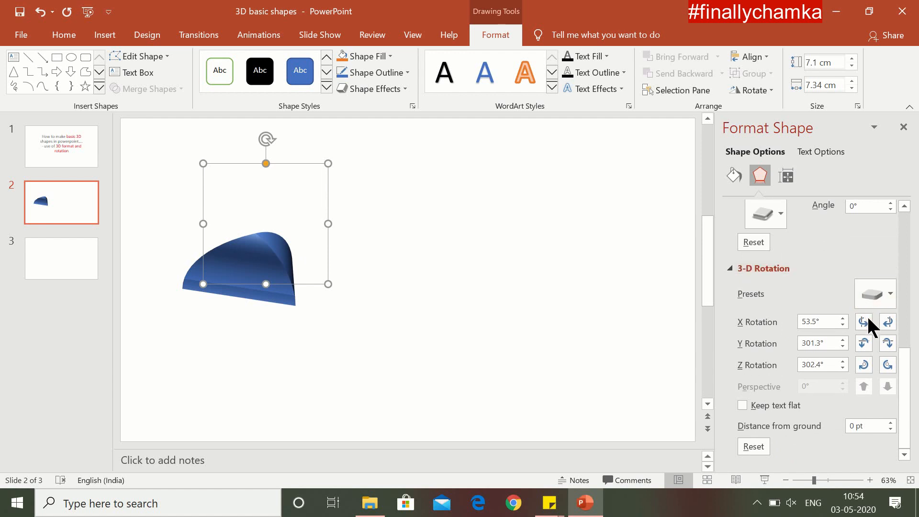
{"action": "left_click", "coordinate": [881, 300]}
{"action": "left_click", "coordinate": [760, 37]}
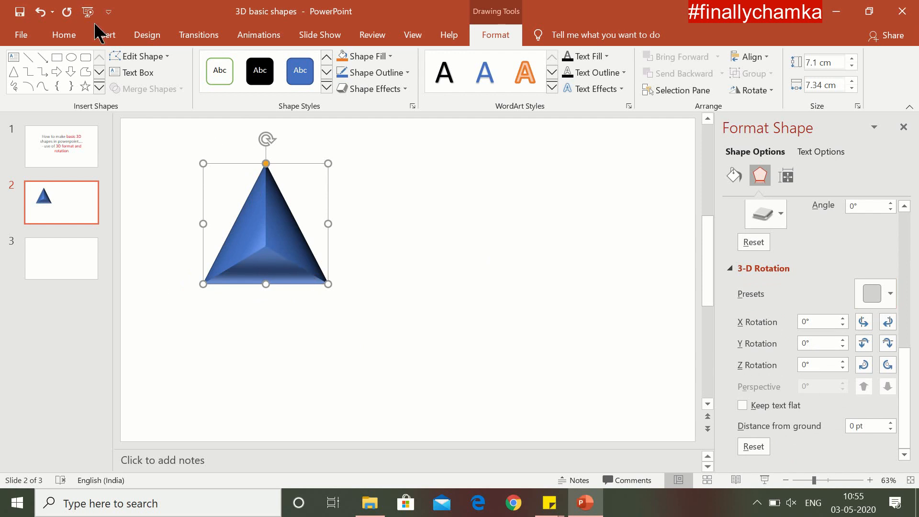
- Draw a flat triangle about 7.1 cm high and 7.25 cm wide beside the bevelled one, aligned level with it
{"action": "left_click", "coordinate": [105, 37]}
{"action": "left_click", "coordinate": [265, 76]}
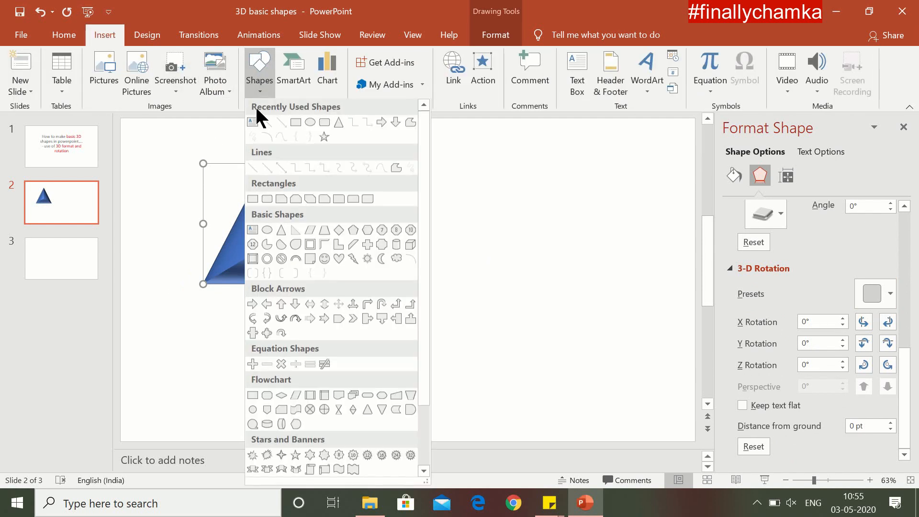
{"action": "left_click", "coordinate": [341, 125]}
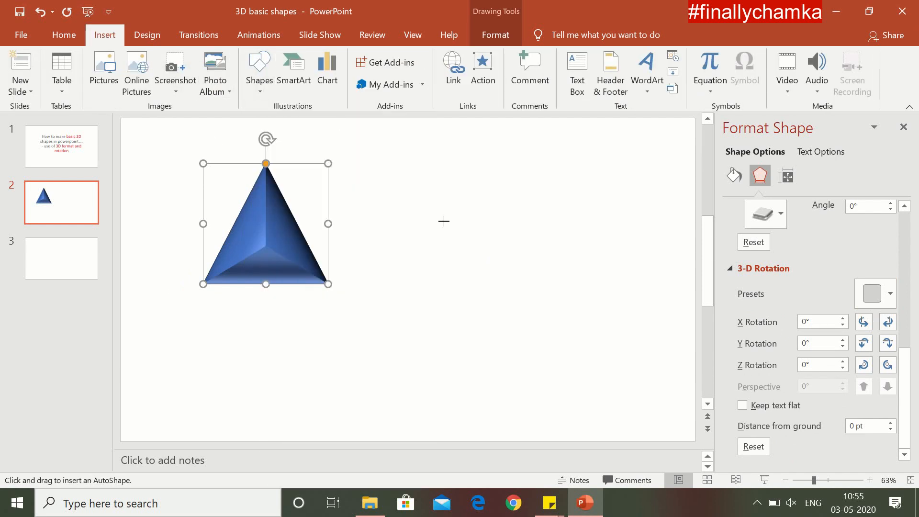
{"action": "left_click_drag", "start_coordinate": [454, 172], "coordinate": [332, 312]}
{"action": "left_click_drag", "start_coordinate": [378, 272], "coordinate": [457, 247]}
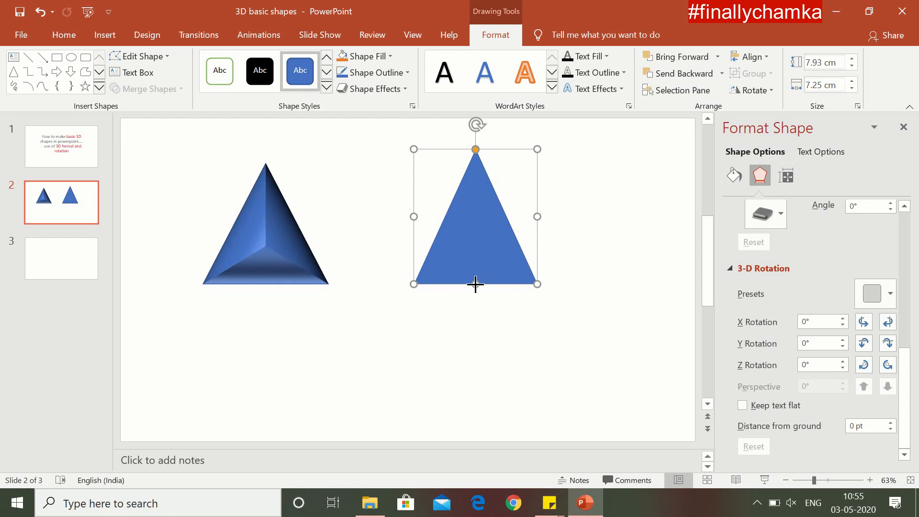
{"action": "left_click_drag", "start_coordinate": [476, 283], "coordinate": [474, 271]}
{"action": "left_click_drag", "start_coordinate": [487, 240], "coordinate": [486, 255]}
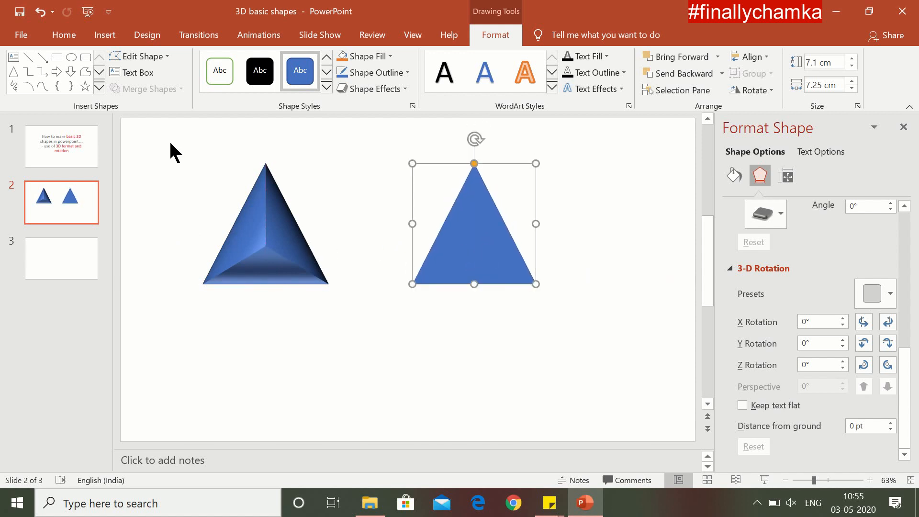
- Add a text box reading "2D" below the flat triangle
{"action": "left_click", "coordinate": [100, 33]}
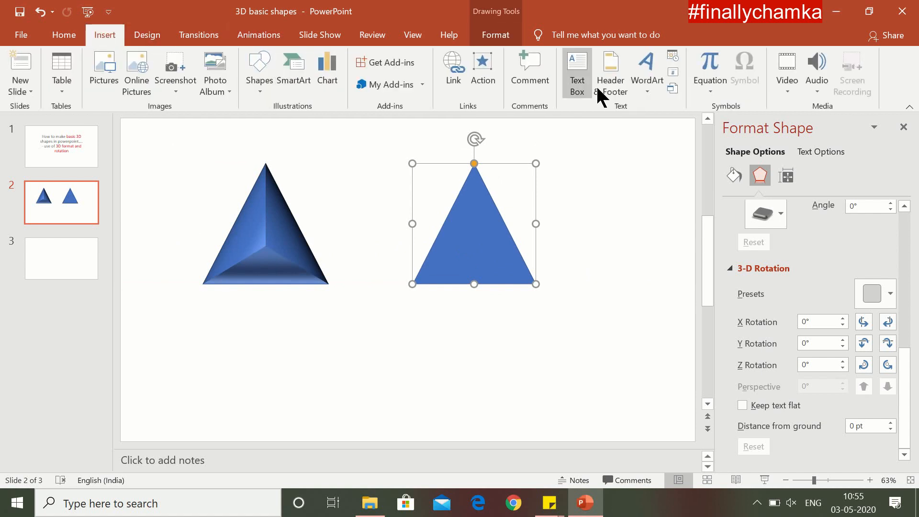
{"action": "left_click", "coordinate": [580, 69]}
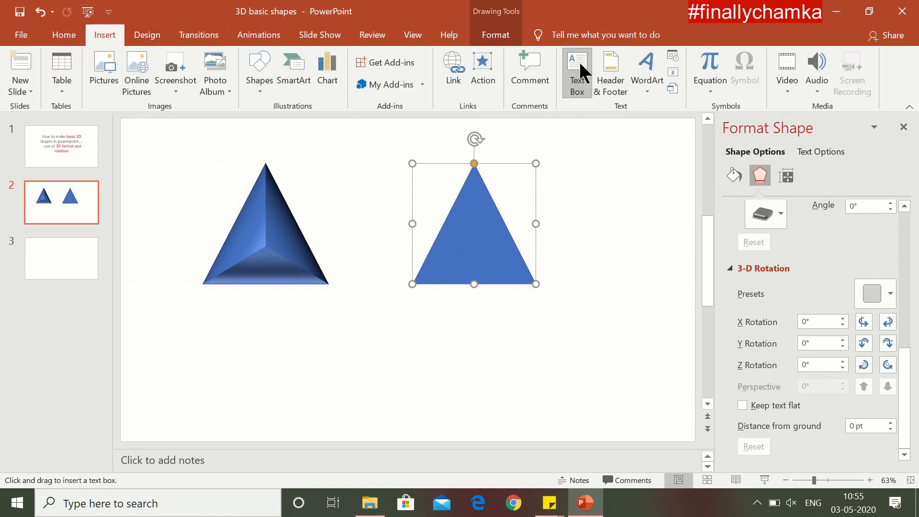
{"action": "left_click", "coordinate": [471, 308]}
{"action": "type", "text": "2"}
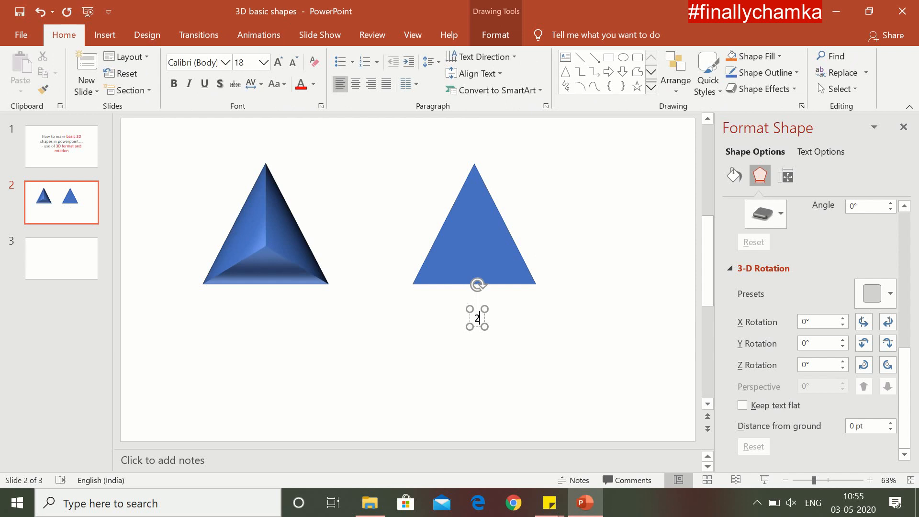
{"action": "type", "text": "D"}
- Enlarge the "2D" label to font size 54 and centre it beneath the flat triangle
{"action": "key", "text": "ctrl+a"}
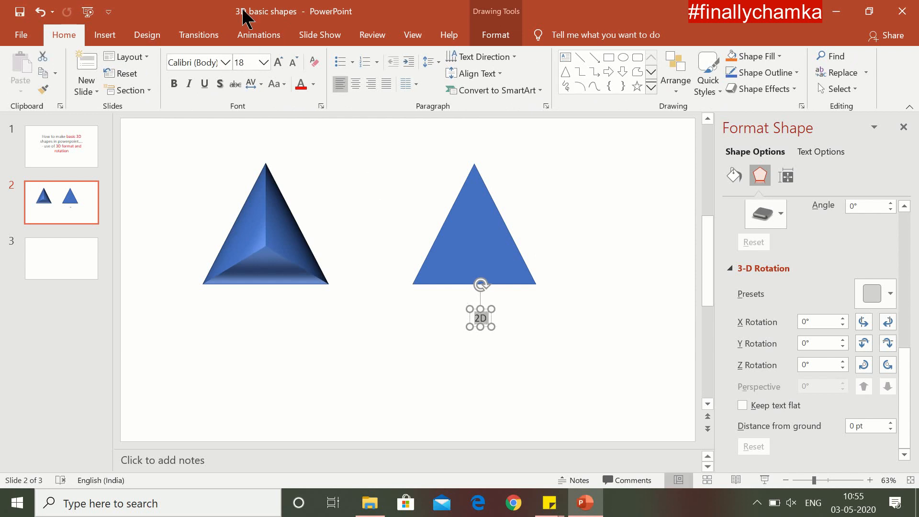
{"action": "left_click", "coordinate": [263, 62]}
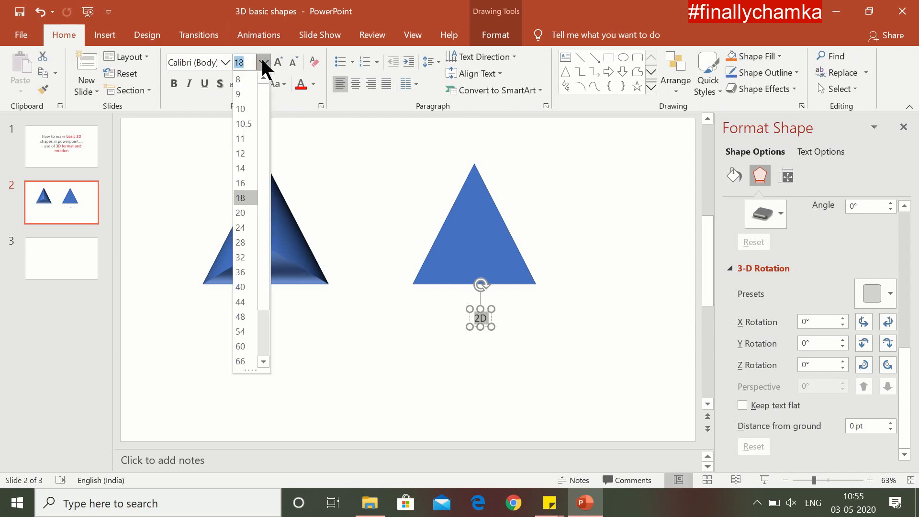
{"action": "left_click", "coordinate": [240, 332]}
{"action": "left_click", "coordinate": [463, 394]}
{"action": "left_click", "coordinate": [489, 353]}
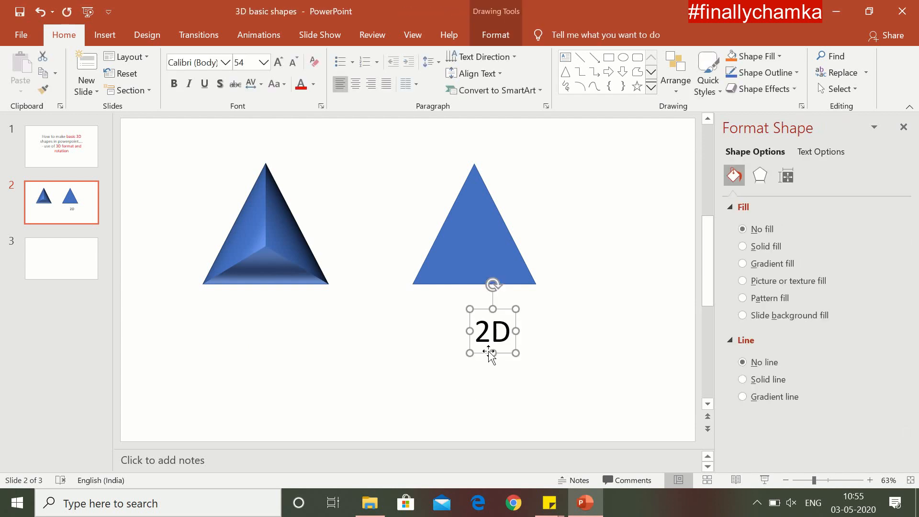
{"action": "left_click_drag", "start_coordinate": [501, 353], "coordinate": [487, 339]}
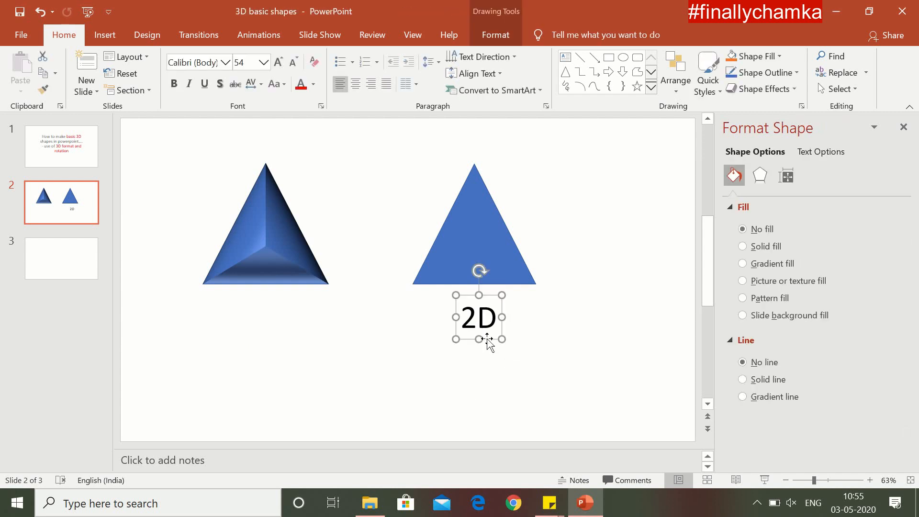
- Duplicate the "2D" label, place the copy beneath the bevelled triangle and change its text to "3D"
{"action": "key", "text": "ctrl+c"}
{"action": "key", "text": "ctrl+v"}
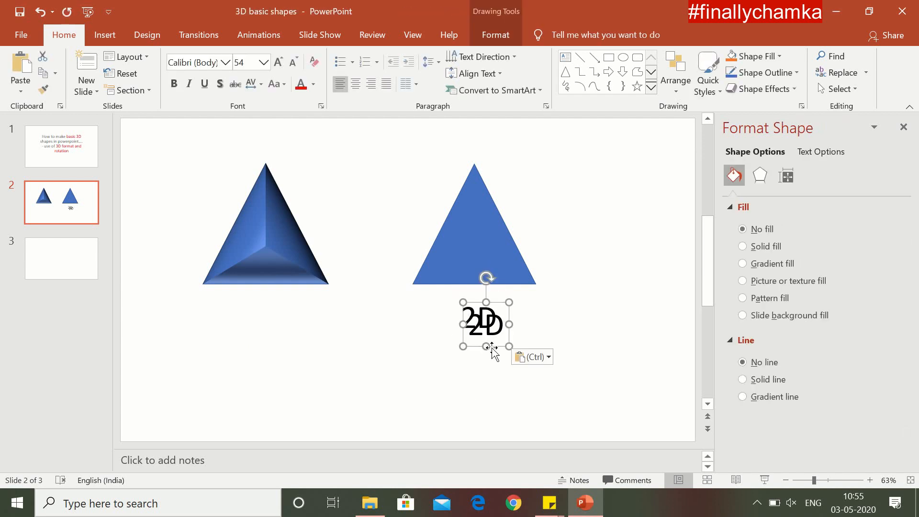
{"action": "left_click_drag", "start_coordinate": [492, 345], "coordinate": [275, 343]}
{"action": "key", "text": "BackSpace"}
{"action": "type", "text": "3"}
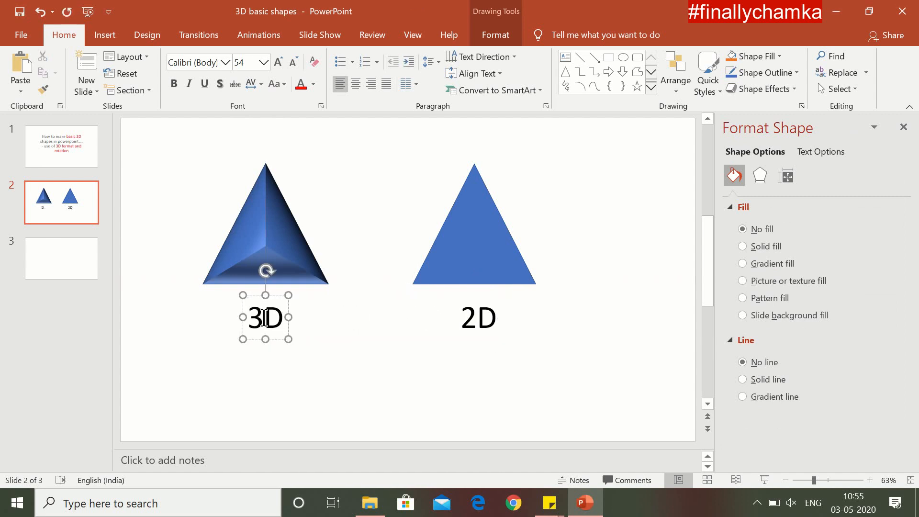
{"action": "left_click", "coordinate": [388, 402]}
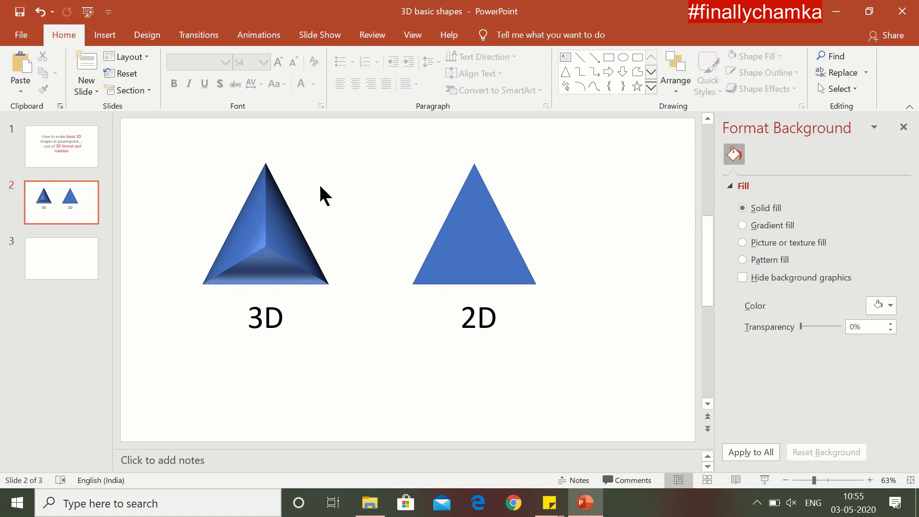
- Try the first Parallel 3-D rotation preset on the bevelled triangle and replace it with the second, with X 315°, Y 35° and Z 0°
{"action": "left_click", "coordinate": [250, 220]}
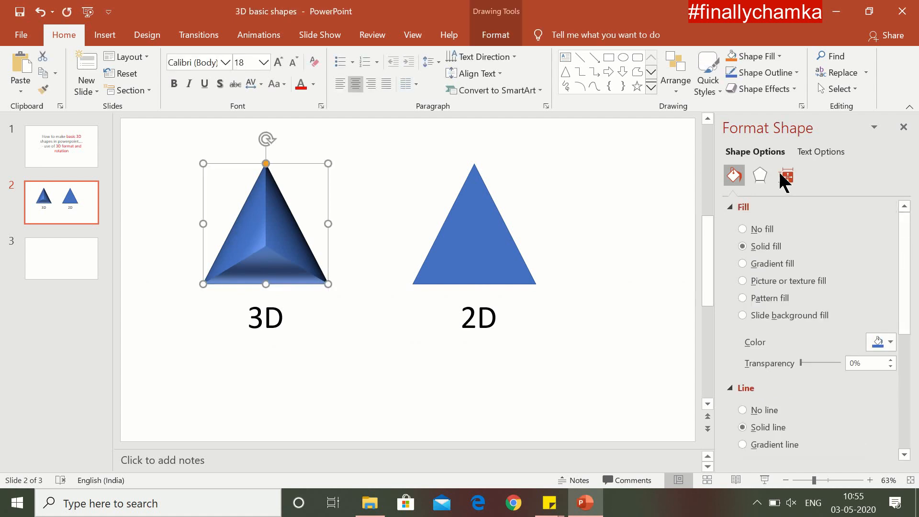
{"action": "left_click", "coordinate": [759, 175]}
{"action": "scroll", "coordinate": [904, 256], "scroll_direction": "down", "scroll_amount": 2}
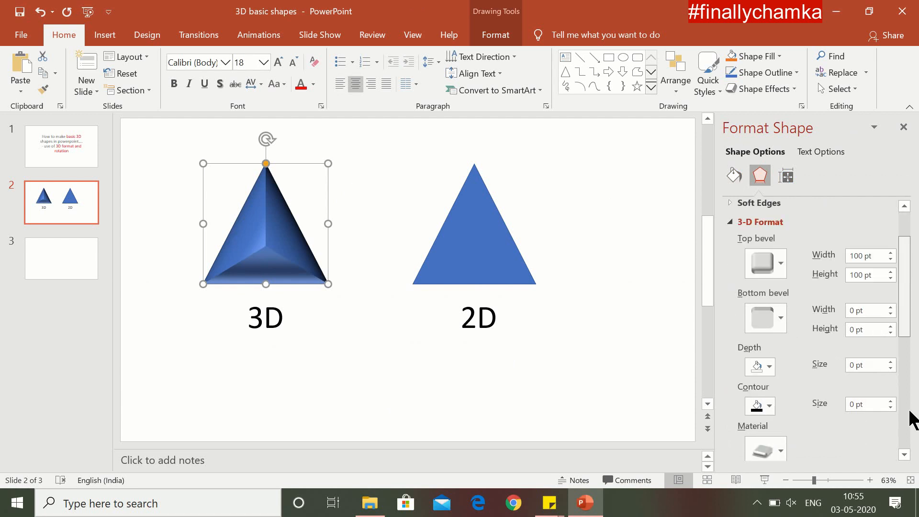
{"action": "scroll", "coordinate": [909, 422], "scroll_direction": "down", "scroll_amount": 5}
{"action": "left_click", "coordinate": [891, 294]}
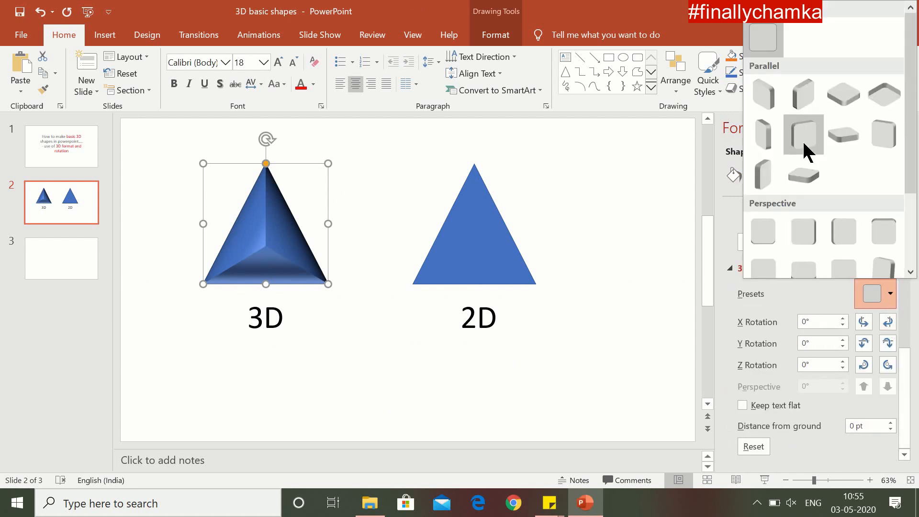
{"action": "left_click", "coordinate": [765, 111]}
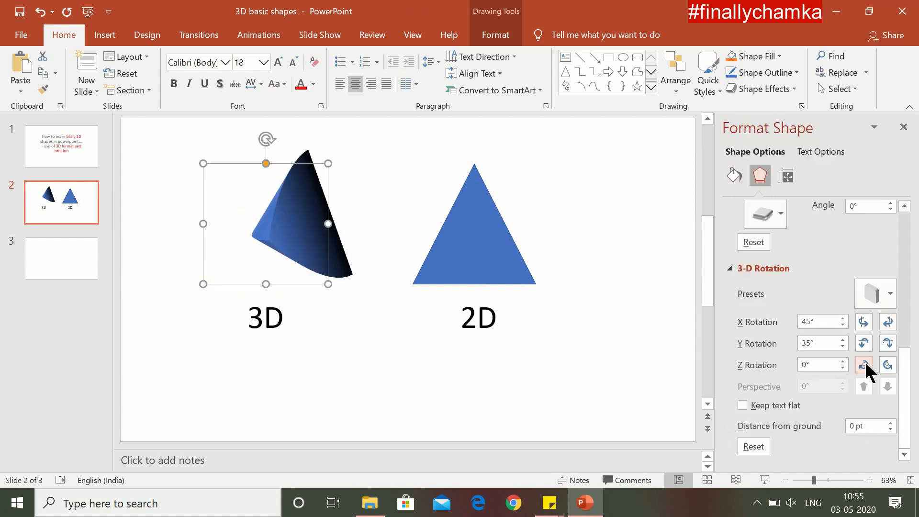
{"action": "left_click", "coordinate": [886, 295]}
{"action": "left_click", "coordinate": [800, 116]}
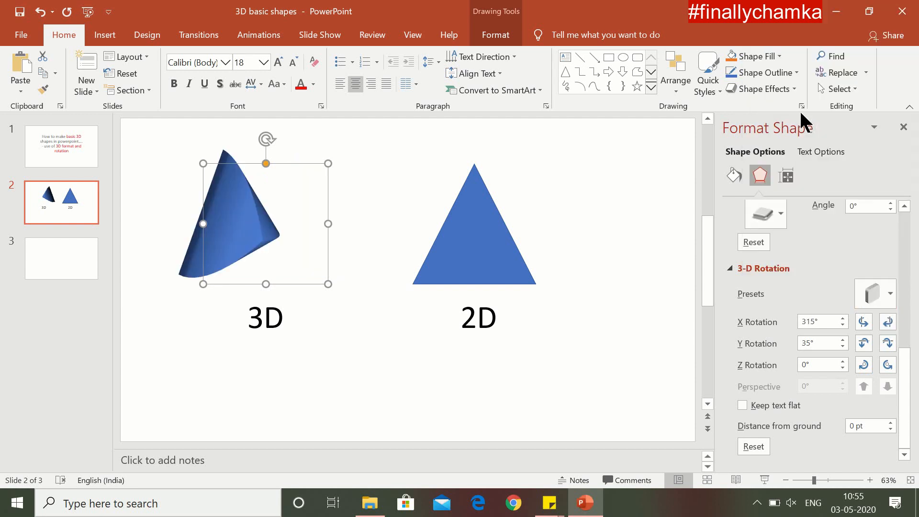
- Try two more Parallel 3-D rotation presets on the bevelled triangle, X 64°/Y 18° and X 334°/Y 18°, and restore No Rotation
{"action": "left_click", "coordinate": [884, 299]}
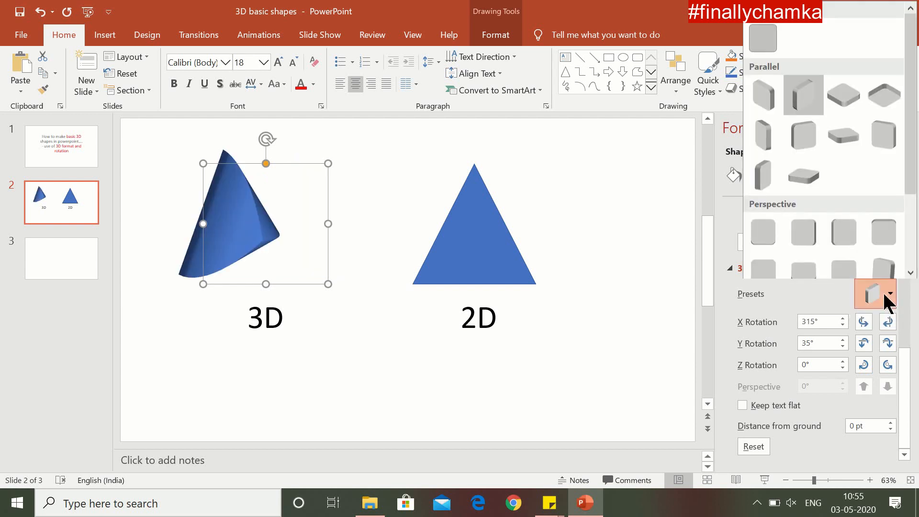
{"action": "left_click", "coordinate": [768, 139]}
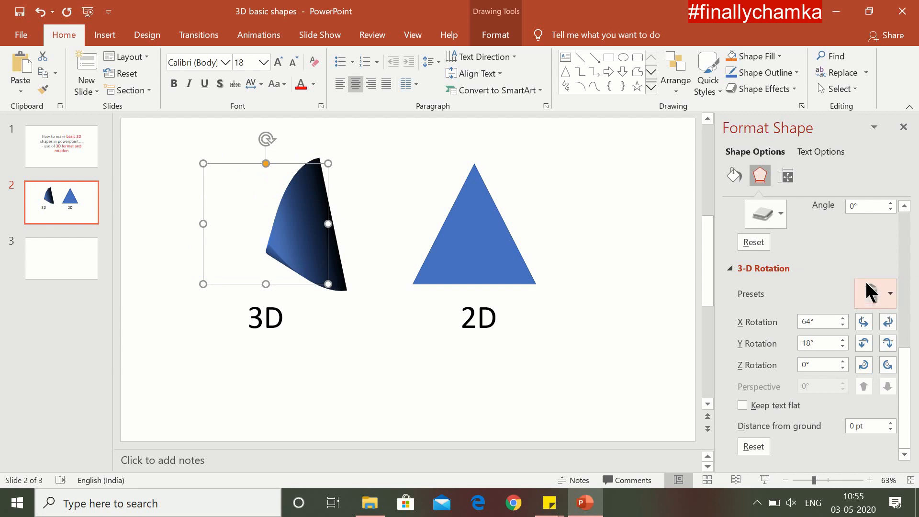
{"action": "left_click", "coordinate": [888, 300]}
{"action": "left_click", "coordinate": [808, 122]}
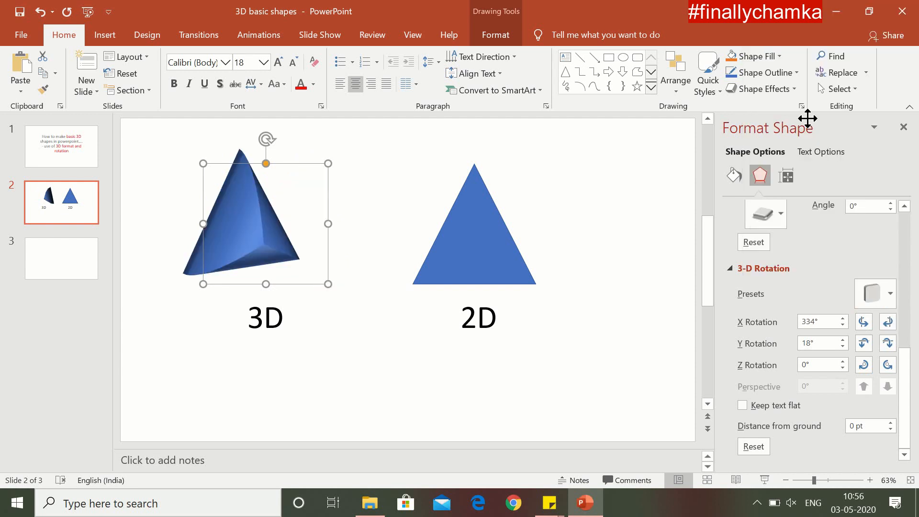
{"action": "left_click", "coordinate": [891, 299]}
{"action": "left_click", "coordinate": [763, 39]}
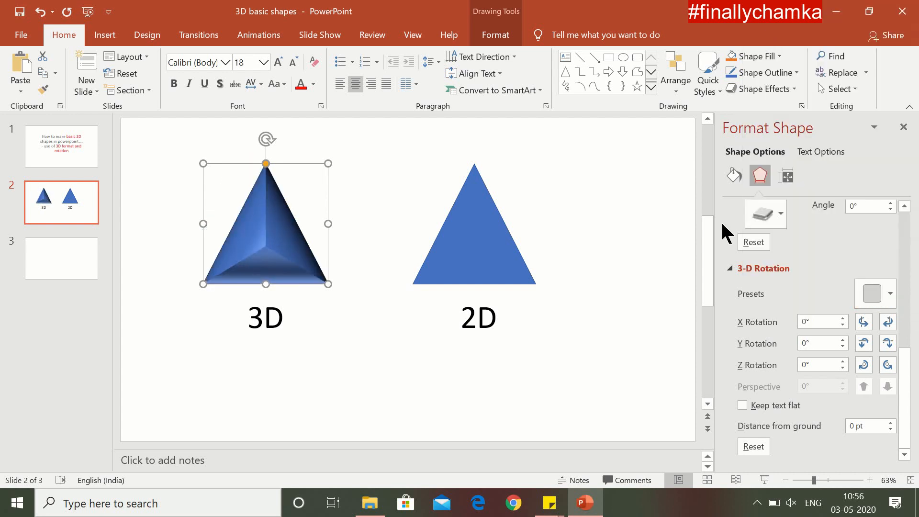
- Reapply the first top bevel preset to the unrotated 3D triangle and replace it with the second preset in the same row
{"action": "left_click_drag", "start_coordinate": [909, 404], "coordinate": [909, 265]}
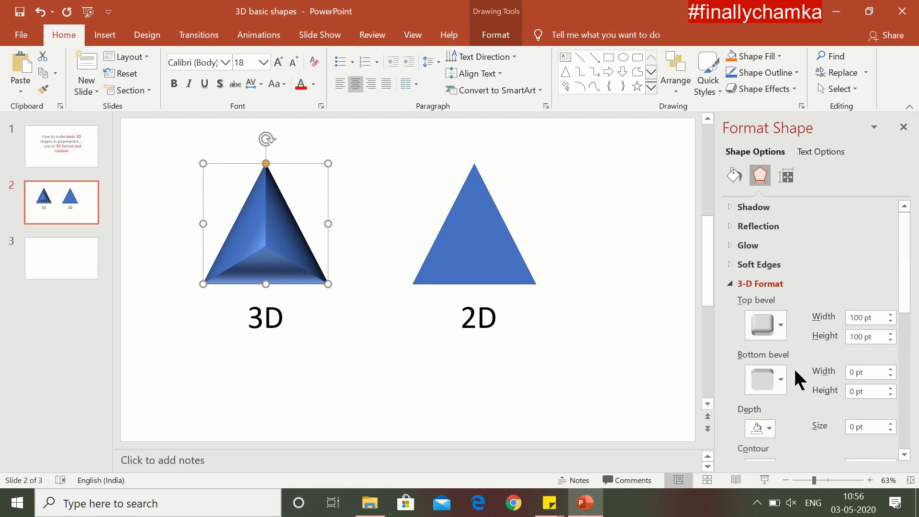
{"action": "left_click", "coordinate": [781, 326]}
{"action": "left_click", "coordinate": [775, 205]}
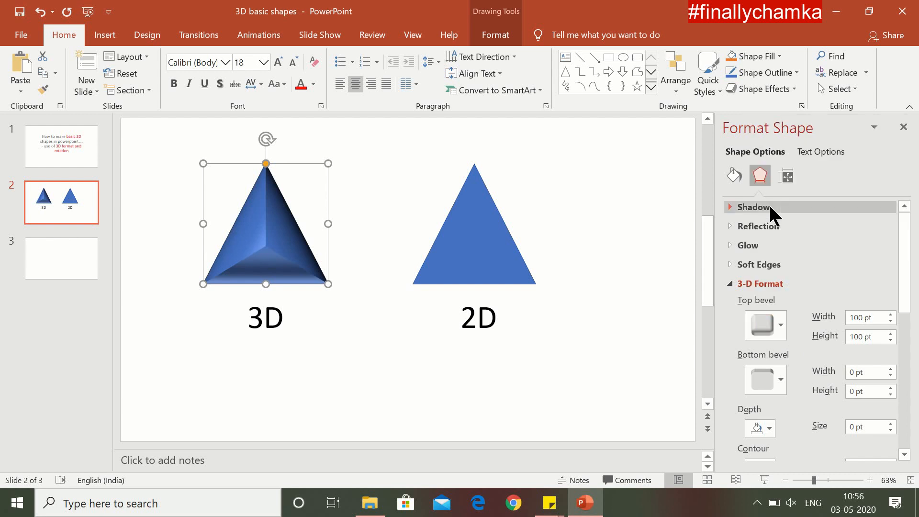
{"action": "left_click", "coordinate": [773, 329]}
{"action": "left_click", "coordinate": [804, 210]}
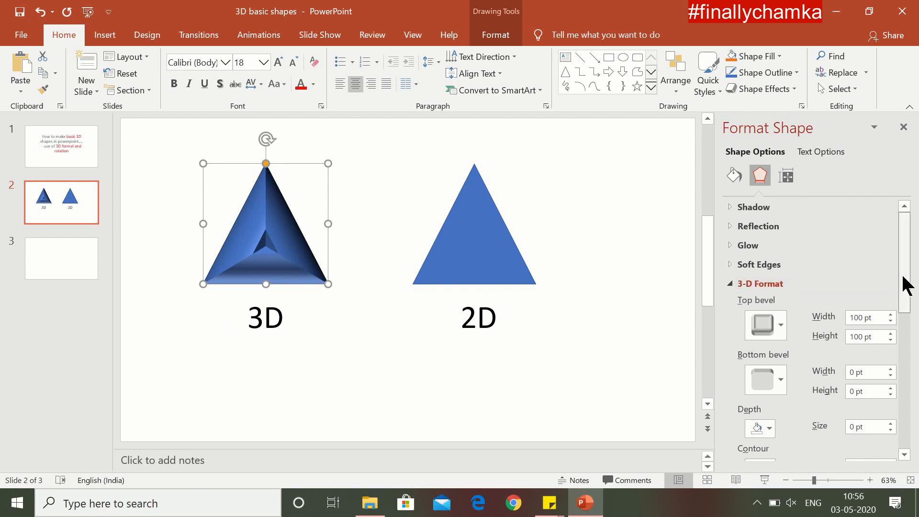
- Rotate the bevelled triangle around X to 295°, tilt it around Y and turn it partly back around X
{"action": "left_click_drag", "start_coordinate": [904, 283], "coordinate": [914, 431]}
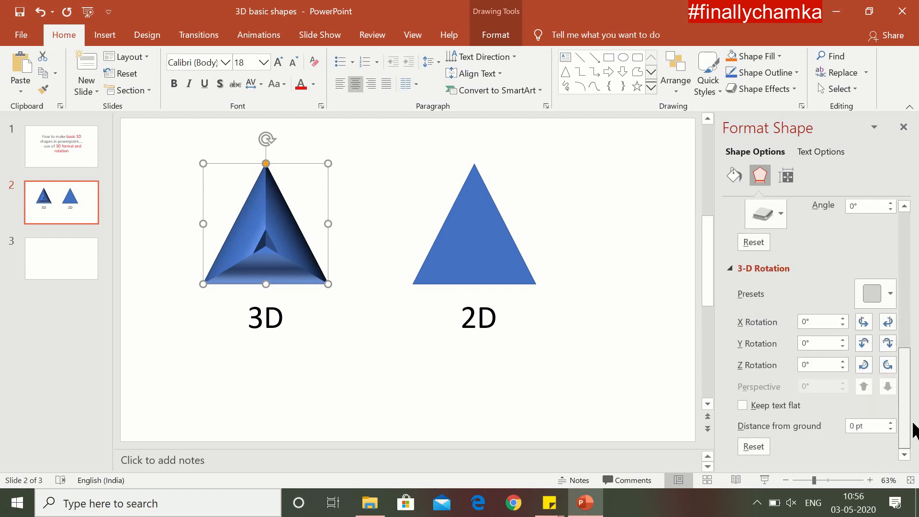
{"action": "left_click", "coordinate": [863, 322]}
{"action": "left_click", "coordinate": [863, 322]}
{"action": "left_click_drag", "start_coordinate": [866, 320], "coordinate": [865, 319]}
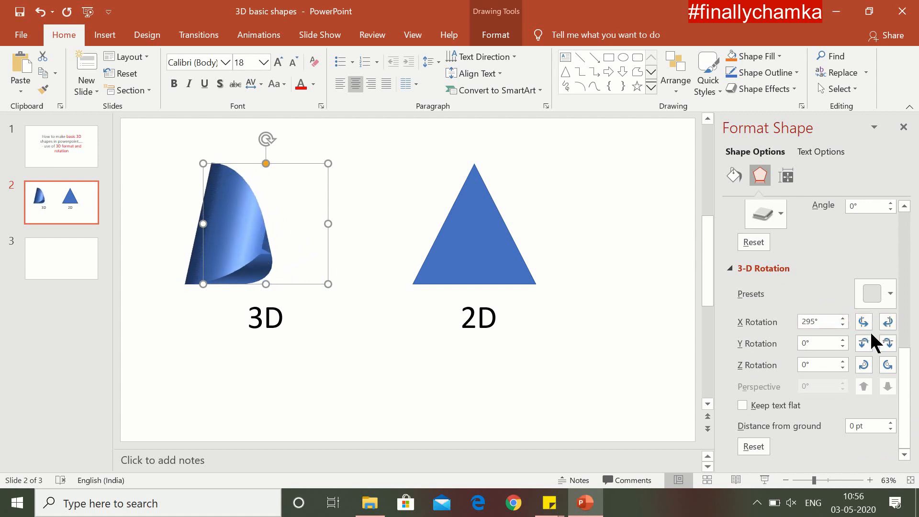
{"action": "left_click_drag", "start_coordinate": [864, 344], "coordinate": [889, 320]}
- Compare the first and second top bevel presets on the rotated triangle and apply the third preset in the first row
{"action": "left_click_drag", "start_coordinate": [905, 369], "coordinate": [906, 221]}
{"action": "left_click", "coordinate": [765, 320]}
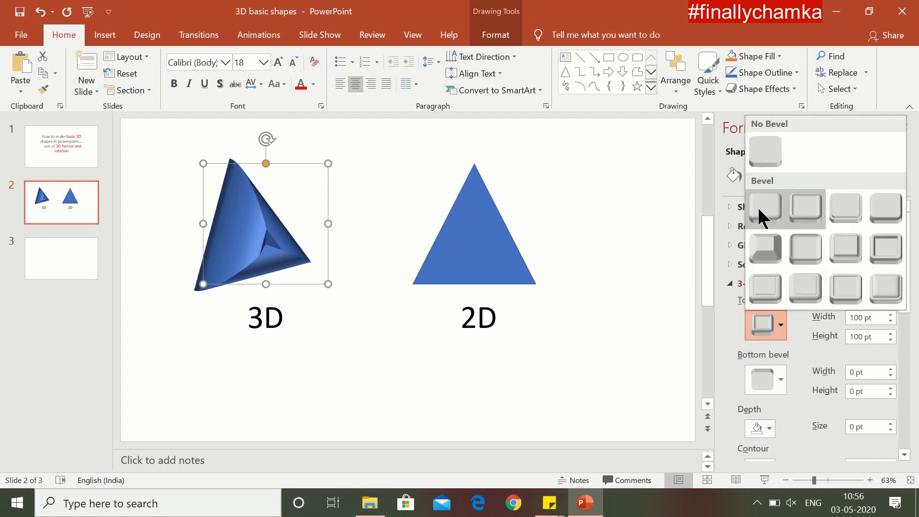
{"action": "left_click", "coordinate": [757, 207]}
{"action": "left_click", "coordinate": [764, 331]}
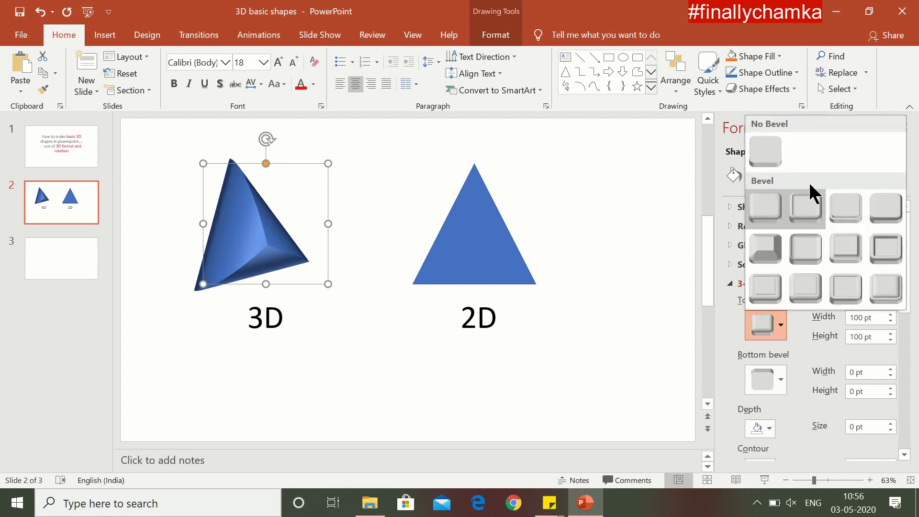
{"action": "left_click", "coordinate": [800, 207]}
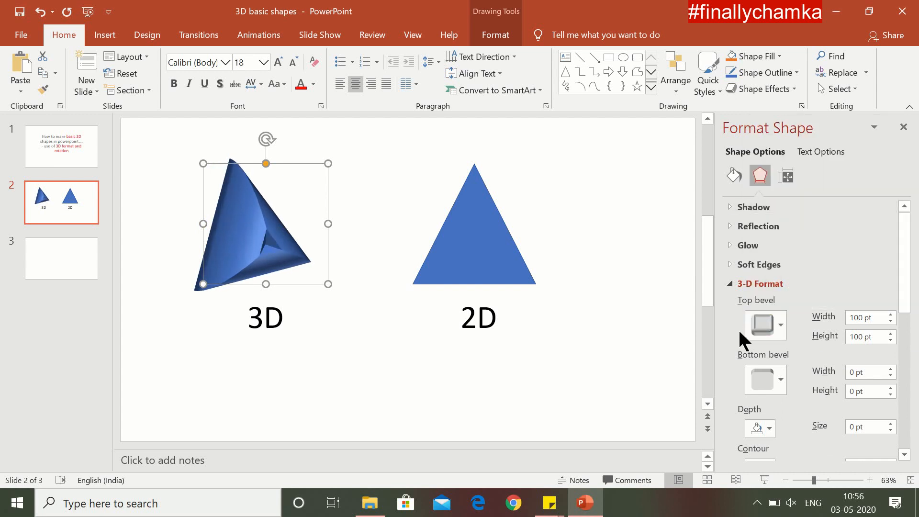
{"action": "left_click", "coordinate": [774, 323]}
{"action": "left_click", "coordinate": [849, 209]}
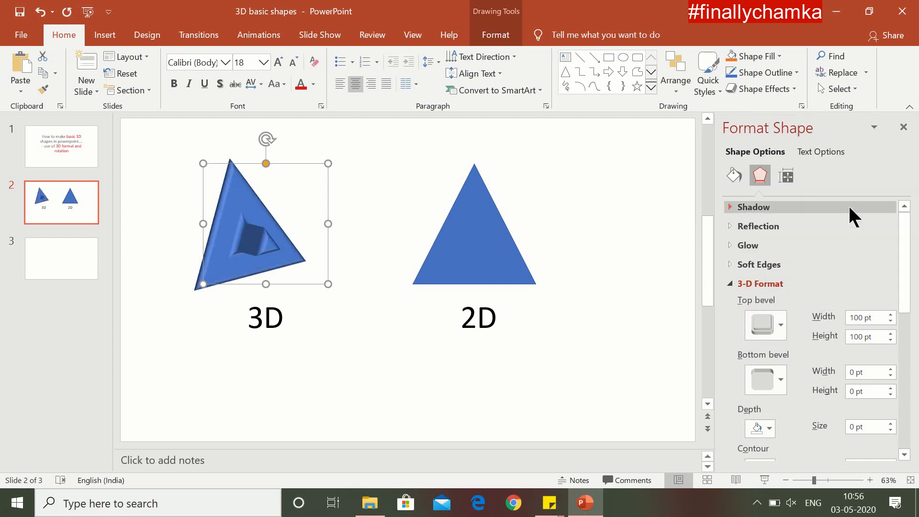
- Tilt the bevelled triangle upward around the Y axis in increments to a Y rotation of 16.4°
{"action": "left_click_drag", "start_coordinate": [899, 299], "coordinate": [874, 369]}
{"action": "scroll", "coordinate": [899, 301], "scroll_direction": "down", "scroll_amount": 1}
{"action": "left_click", "coordinate": [865, 375]}
{"action": "left_click", "coordinate": [864, 375]}
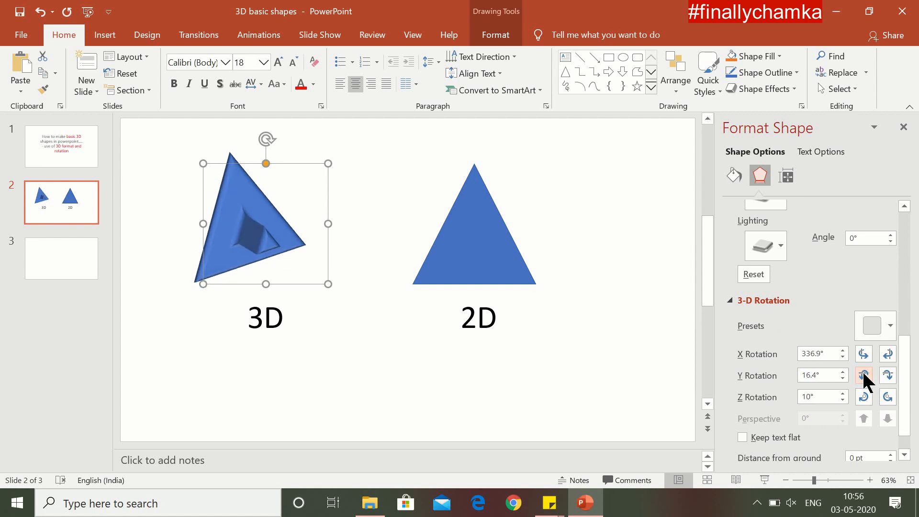
- Tilt the bevelled triangle downward around the Y axis in repeated increments to a Y rotation of 302.9°
{"action": "left_click", "coordinate": [892, 374]}
{"action": "left_click", "coordinate": [893, 373]}
{"action": "left_click", "coordinate": [893, 373]}
{"action": "left_click", "coordinate": [893, 373]}
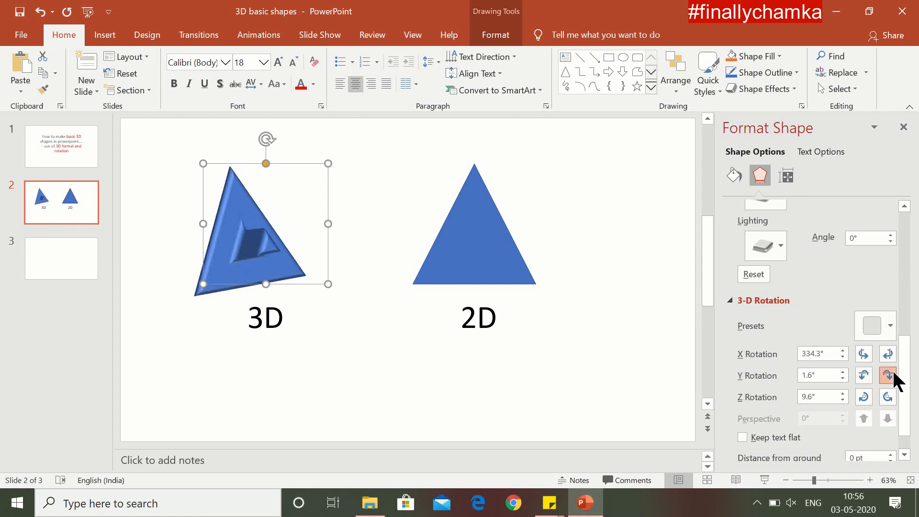
{"action": "left_click", "coordinate": [893, 373]}
{"action": "left_click", "coordinate": [893, 373]}
{"action": "left_click", "coordinate": [892, 371]}
{"action": "left_click", "coordinate": [892, 371]}
{"action": "left_click", "coordinate": [892, 371]}
{"action": "left_click", "coordinate": [892, 371]}
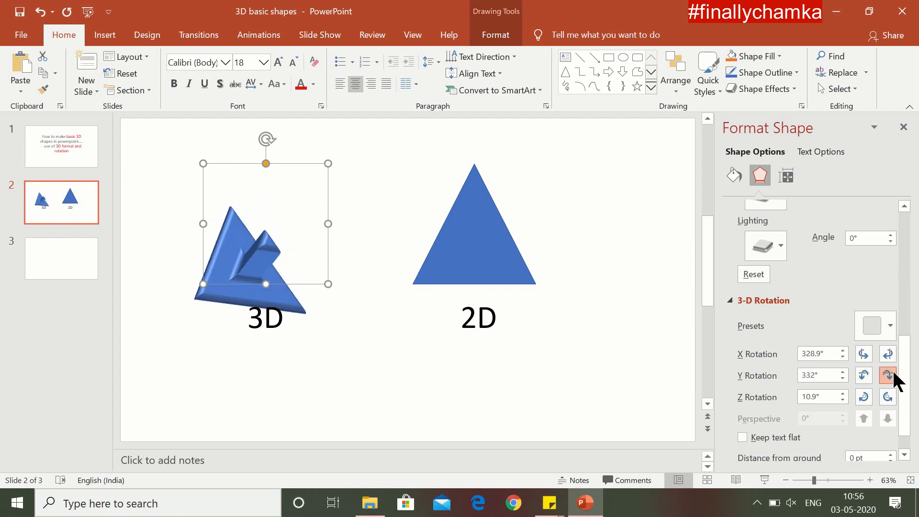
{"action": "left_click", "coordinate": [892, 372]}
{"action": "left_click", "coordinate": [892, 371]}
{"action": "left_click", "coordinate": [892, 371]}
{"action": "left_click", "coordinate": [893, 372]}
{"action": "left_click", "coordinate": [892, 371]}
{"action": "left_click", "coordinate": [890, 371]}
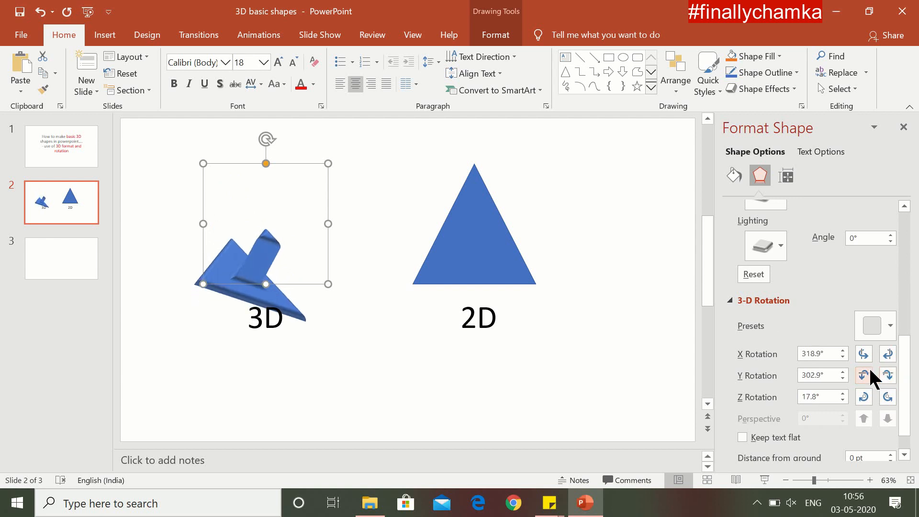